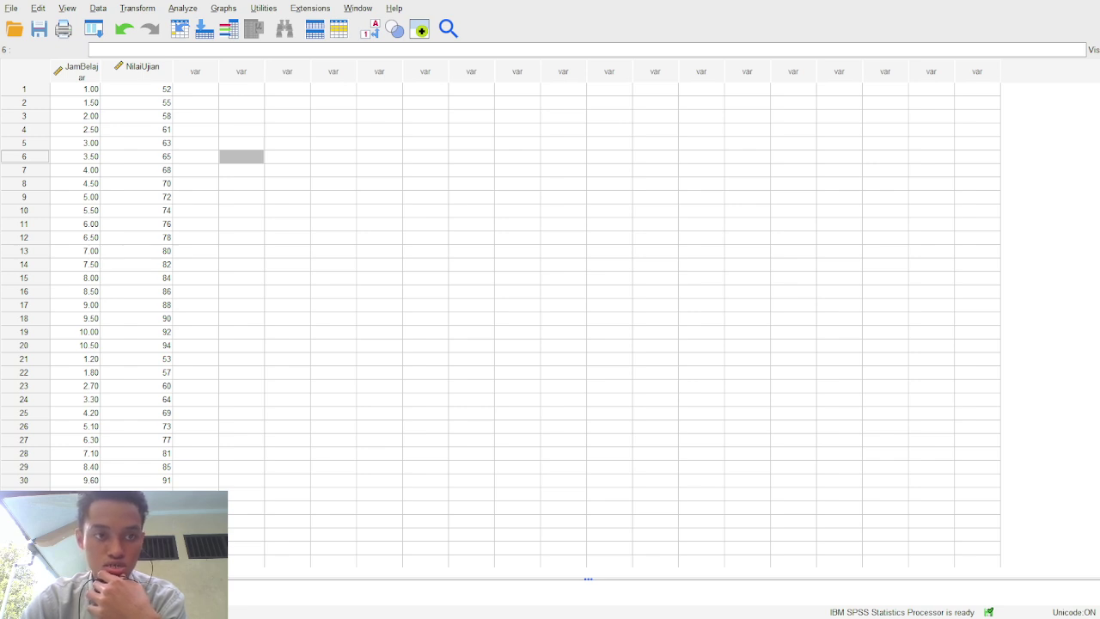
Look through the JamBelajar and NilaiUjian values for all cases in the dataset
click(278, 201)
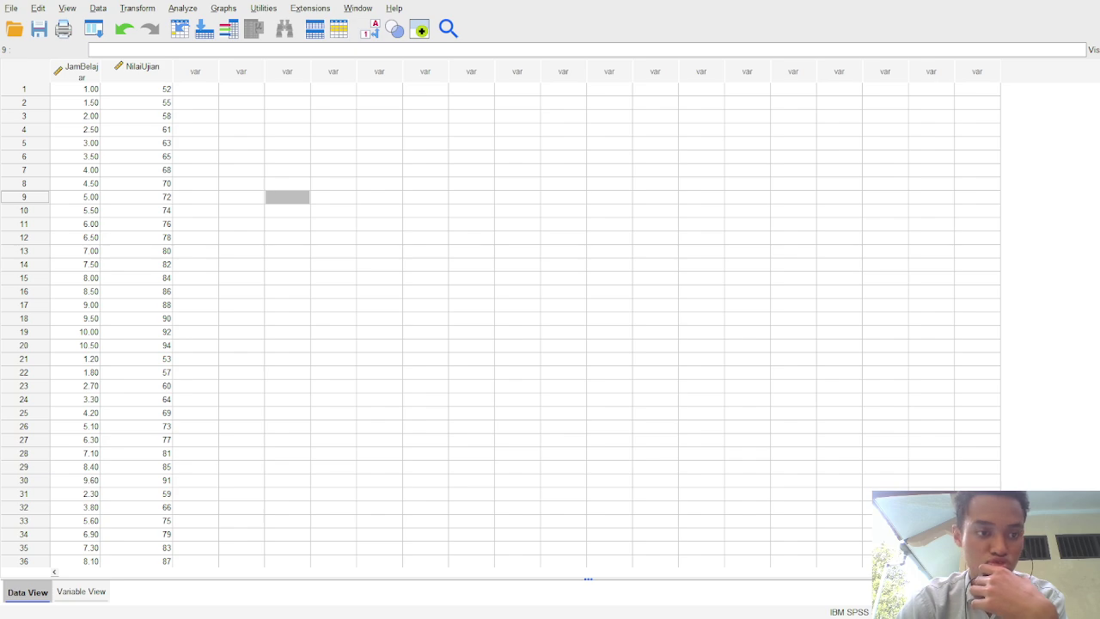
scroll(500, 325, down, 3)
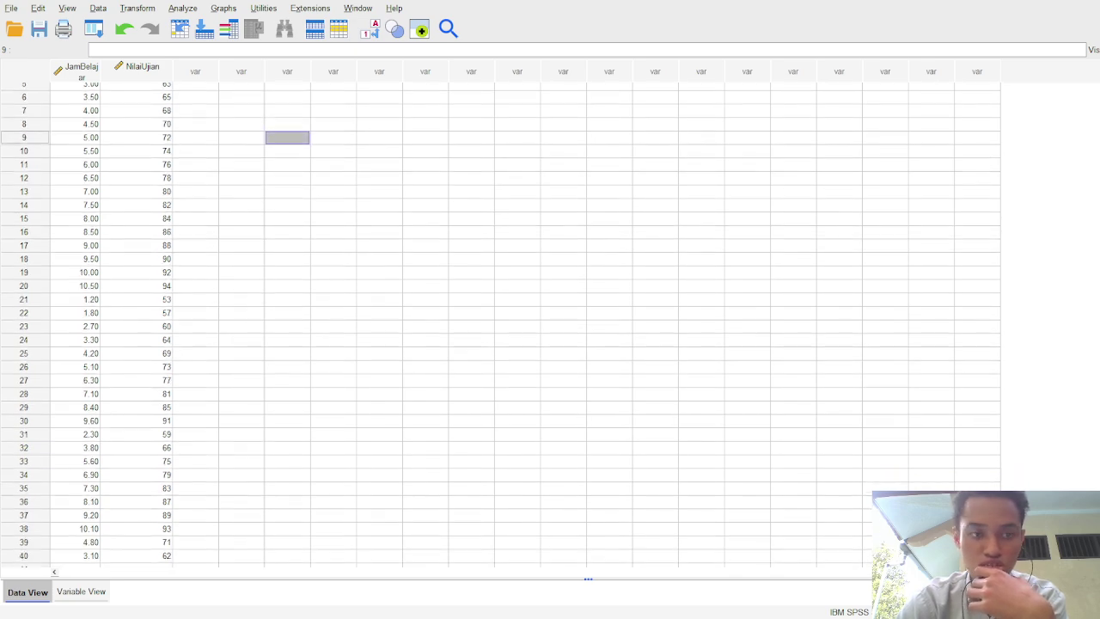
scroll(940, 435, up, 3)
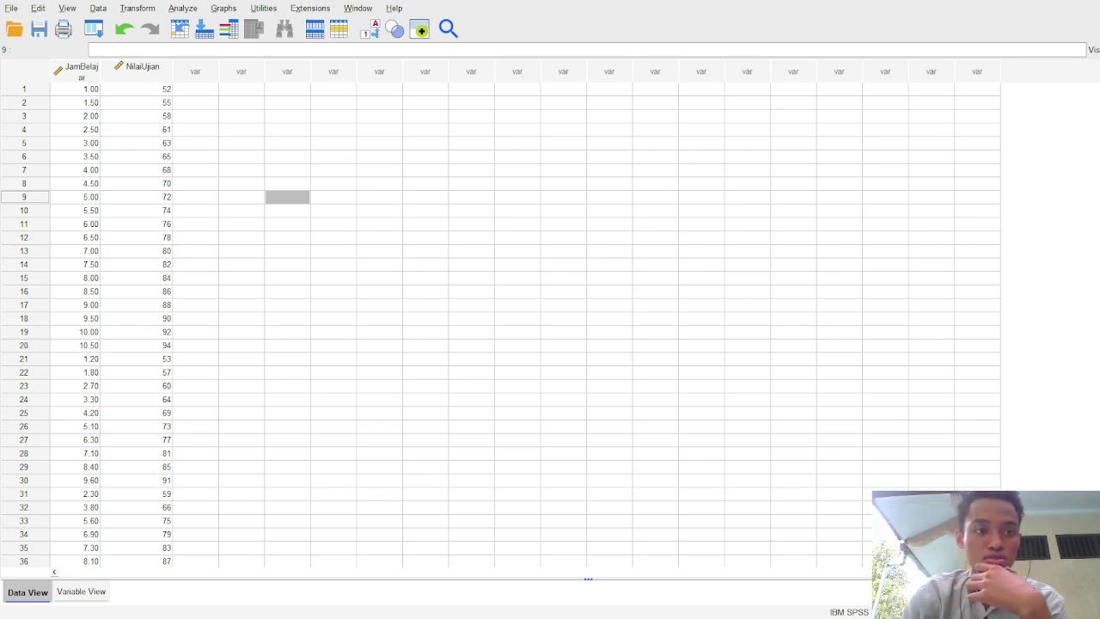
click(240, 264)
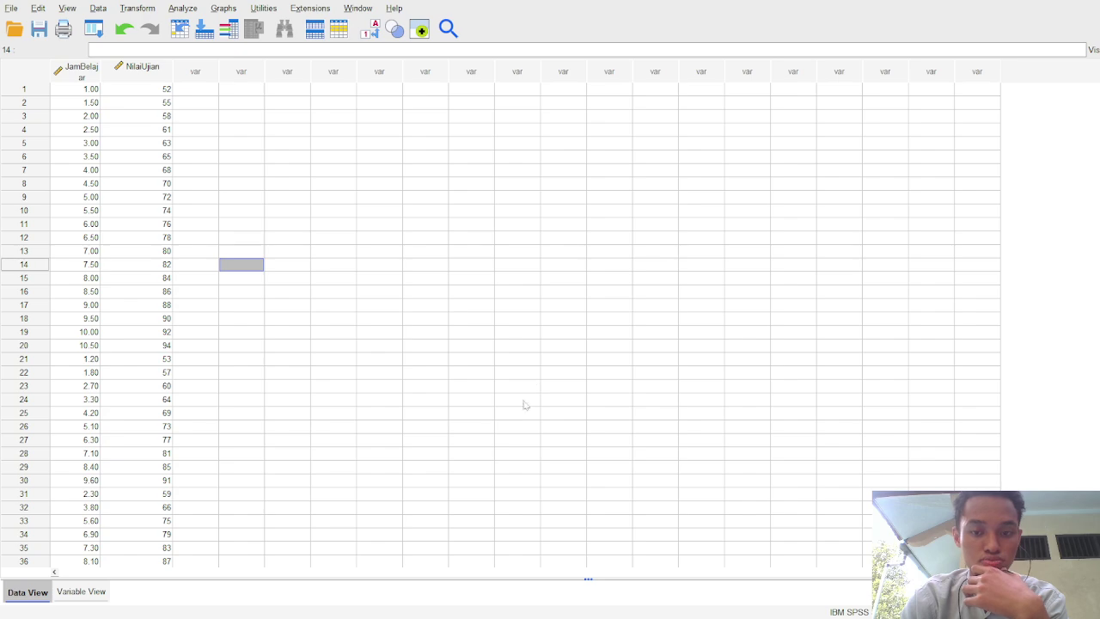
click(193, 11)
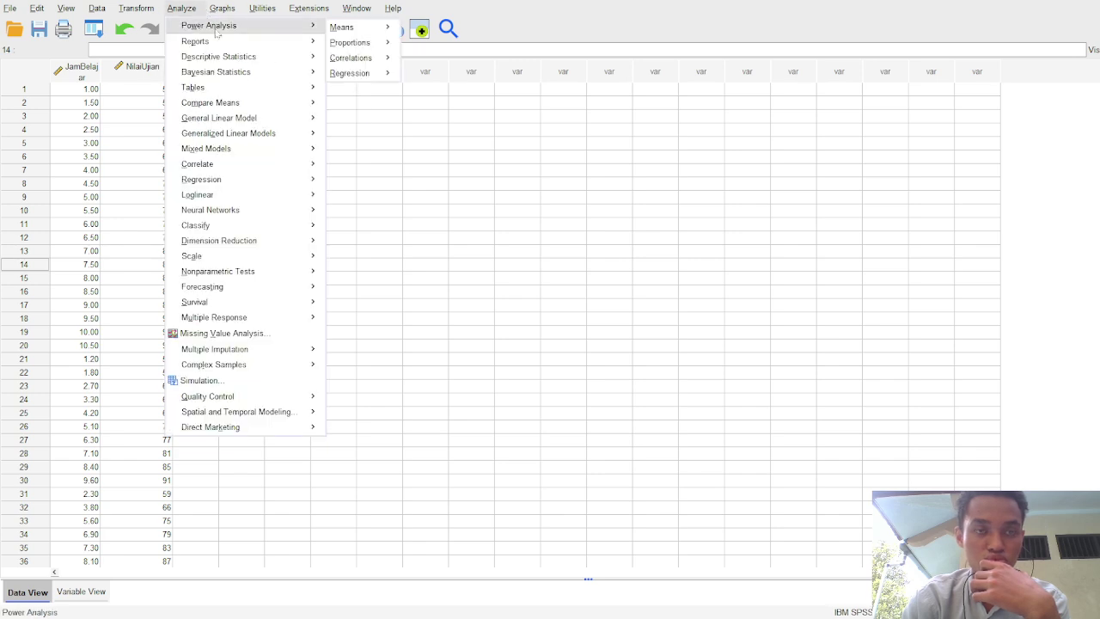
mouse_move(232, 71)
click(557, 307)
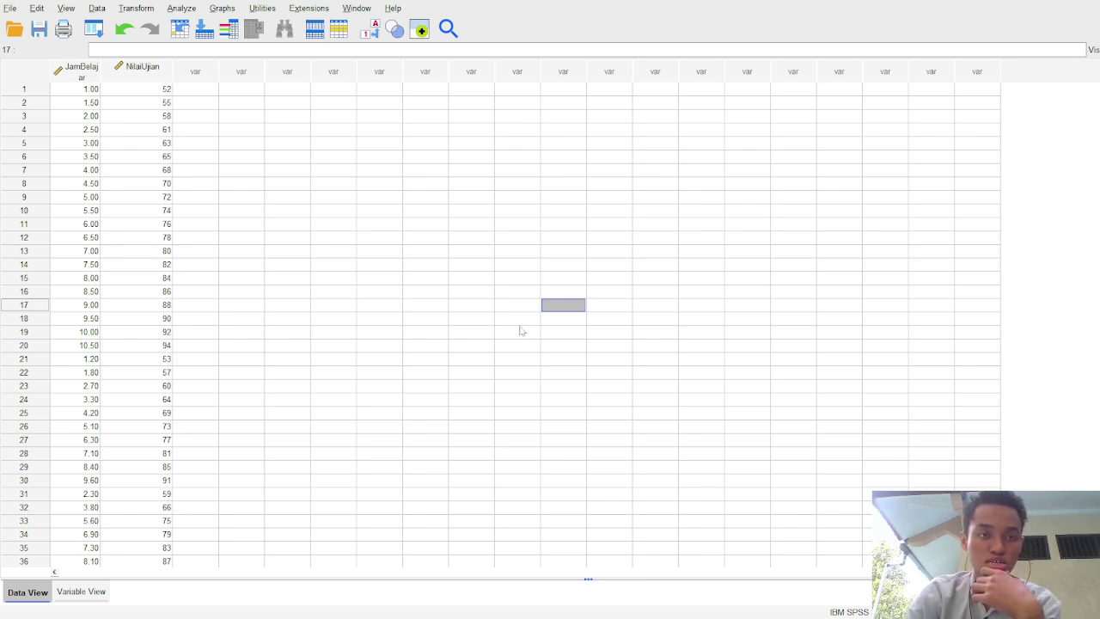
Run Explore on JamBelajar and NilaiUjian with descriptives, boxplots, stem-and-leaf plots and normality plots with tests
click(182, 11)
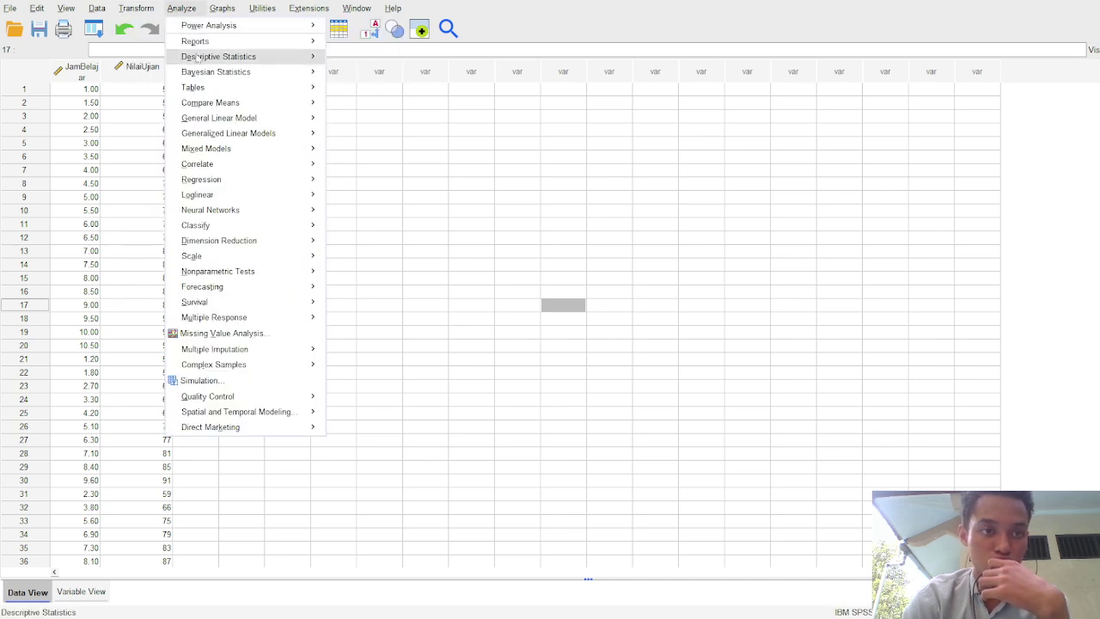
mouse_move(206, 59)
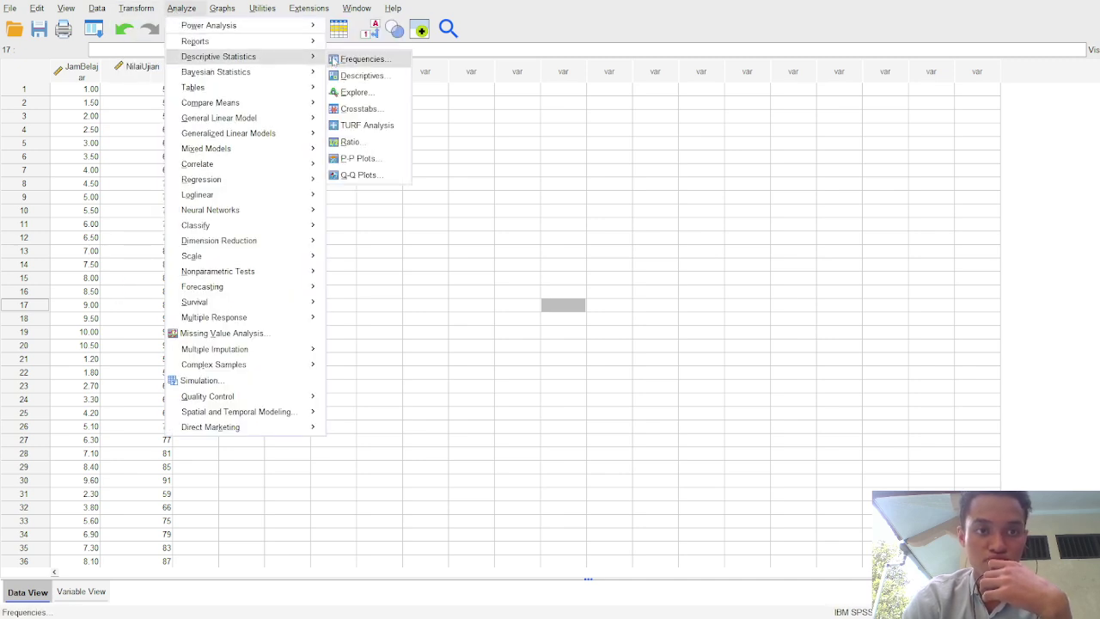
click(379, 93)
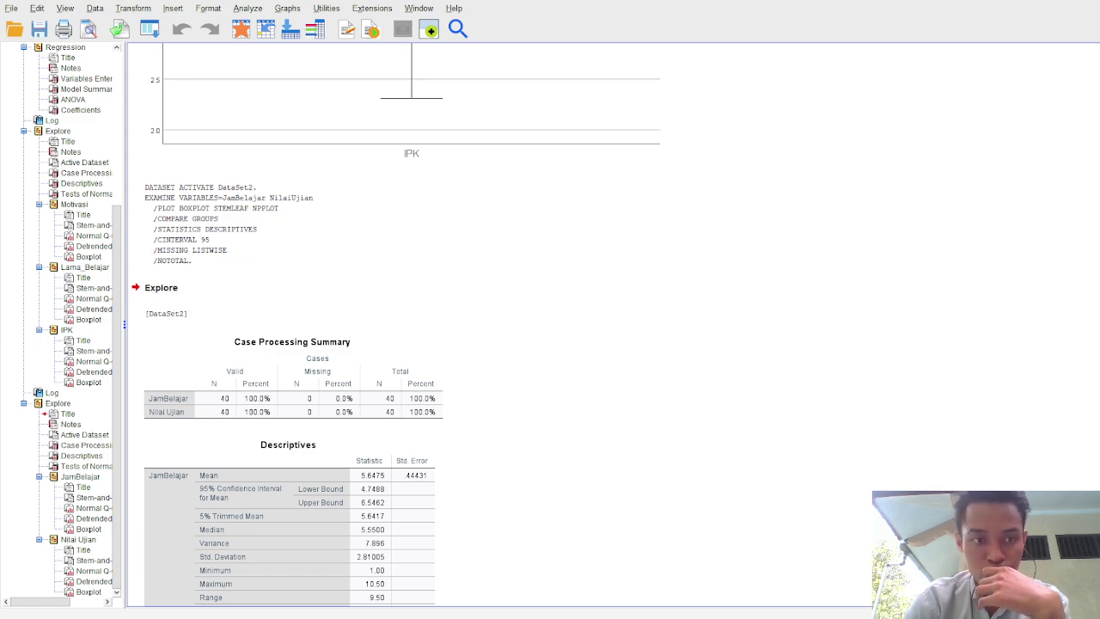
Examine the Explore output's Case Processing Summary, Descriptives and Tests of Normality tables for JamBelajar and Nilai Ujian
scroll(395, 326, down, 5)
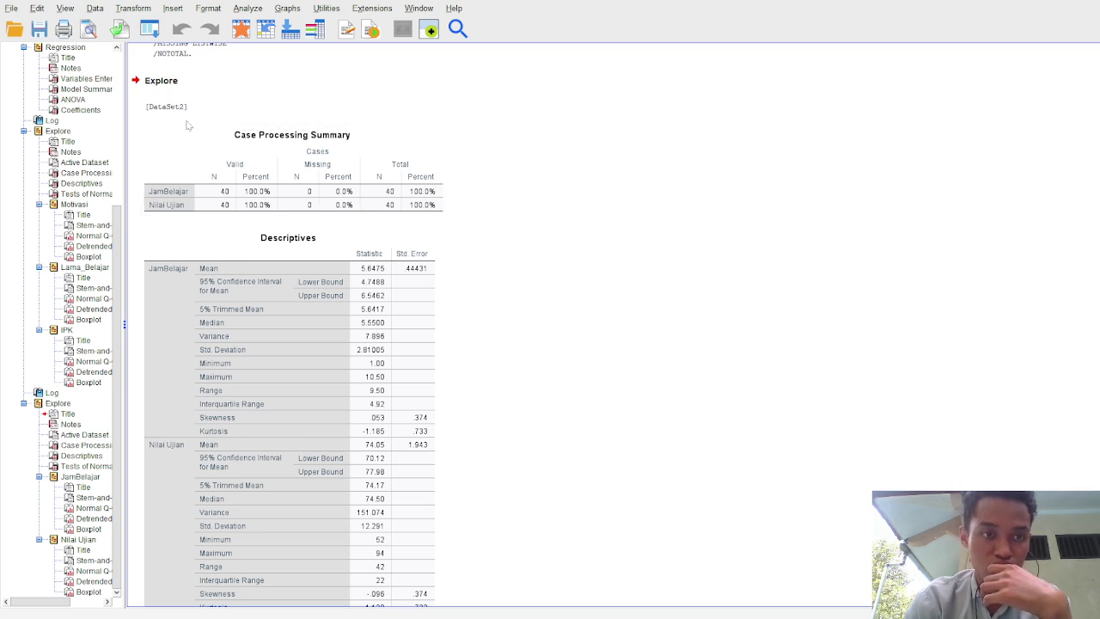
scroll(287, 325, down, 1)
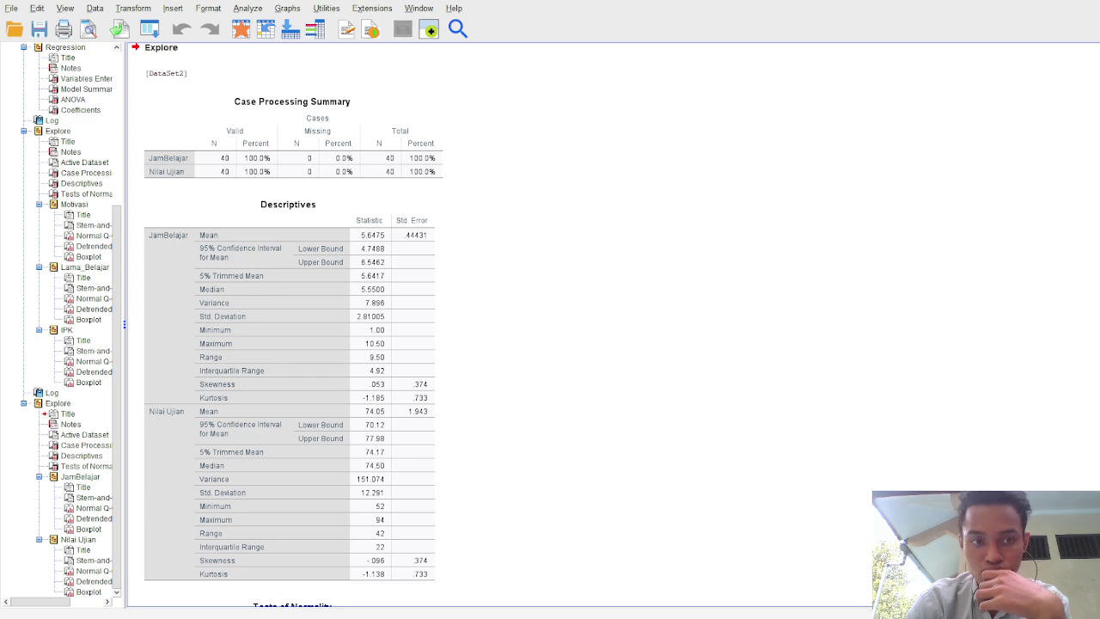
scroll(287, 324, down, 1)
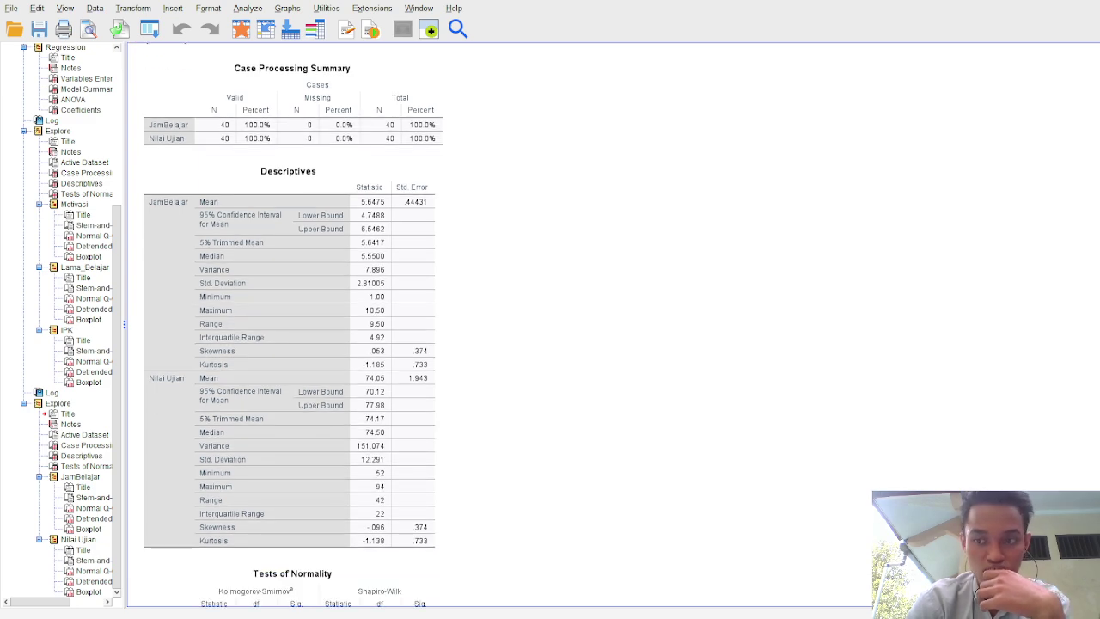
scroll(403, 285, down, 10)
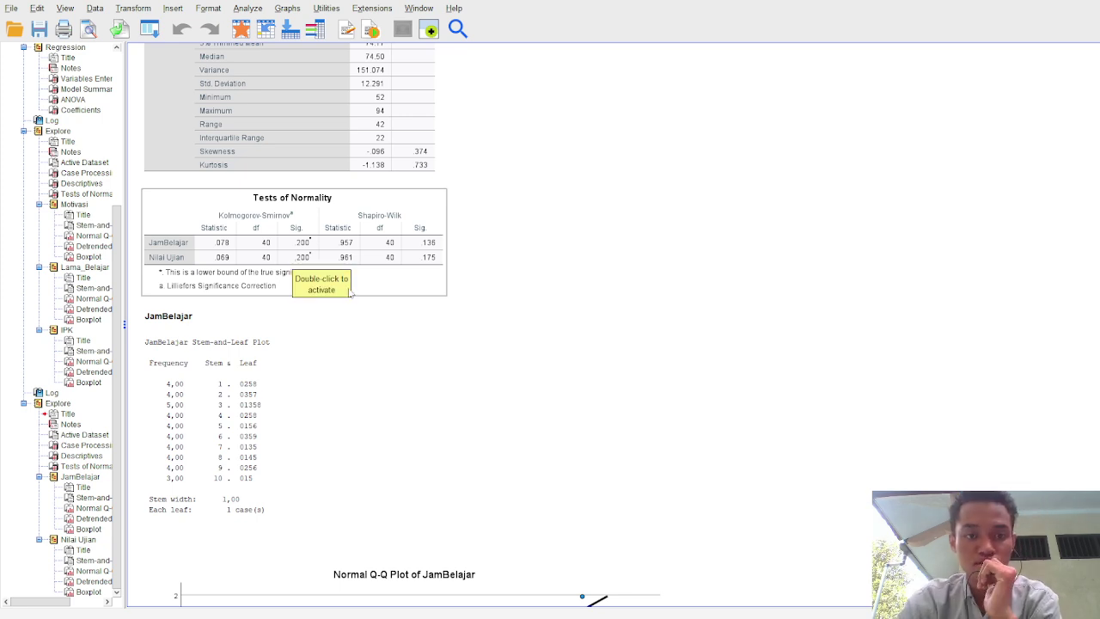
click(420, 256)
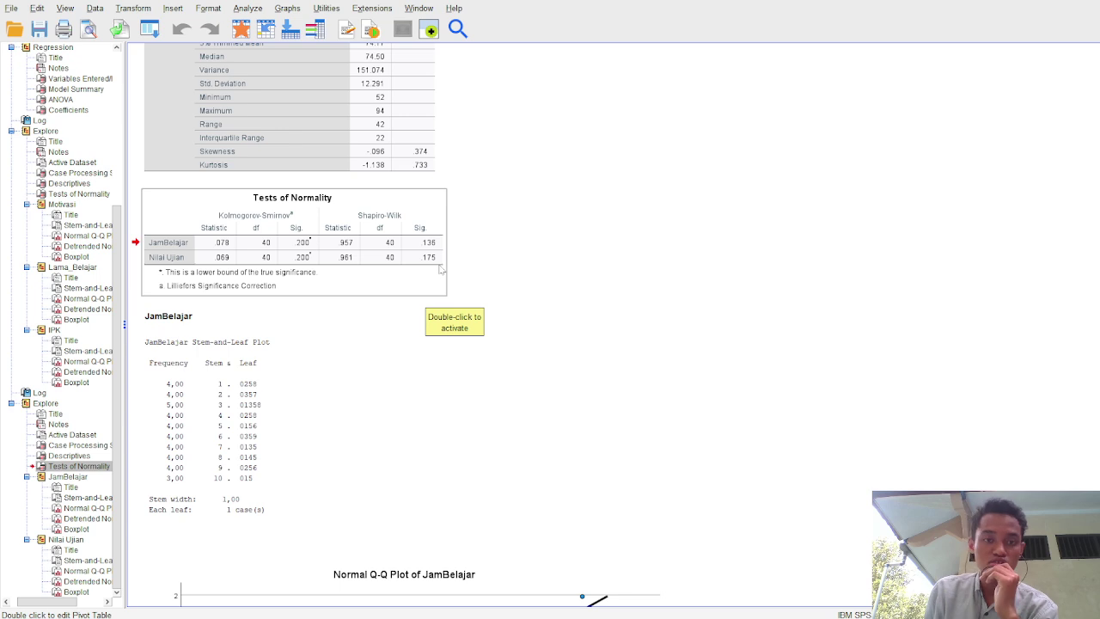
click(693, 352)
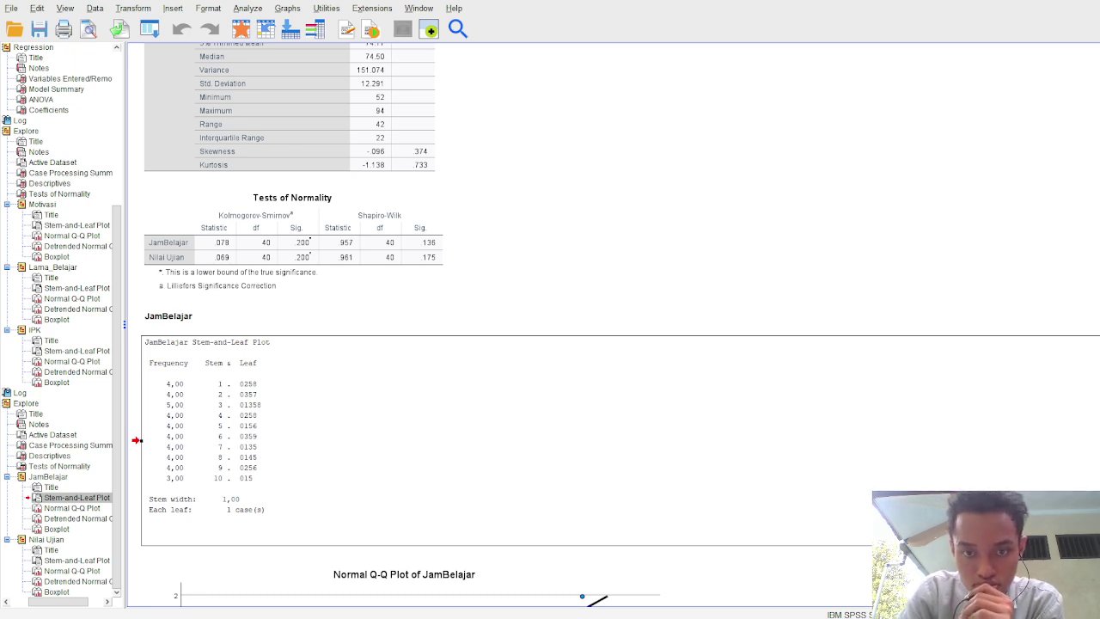
Run a linear regression with NilaiUjian as the dependent variable and JamBelajar as the predictor, using the Enter method
key(alt+Tab)
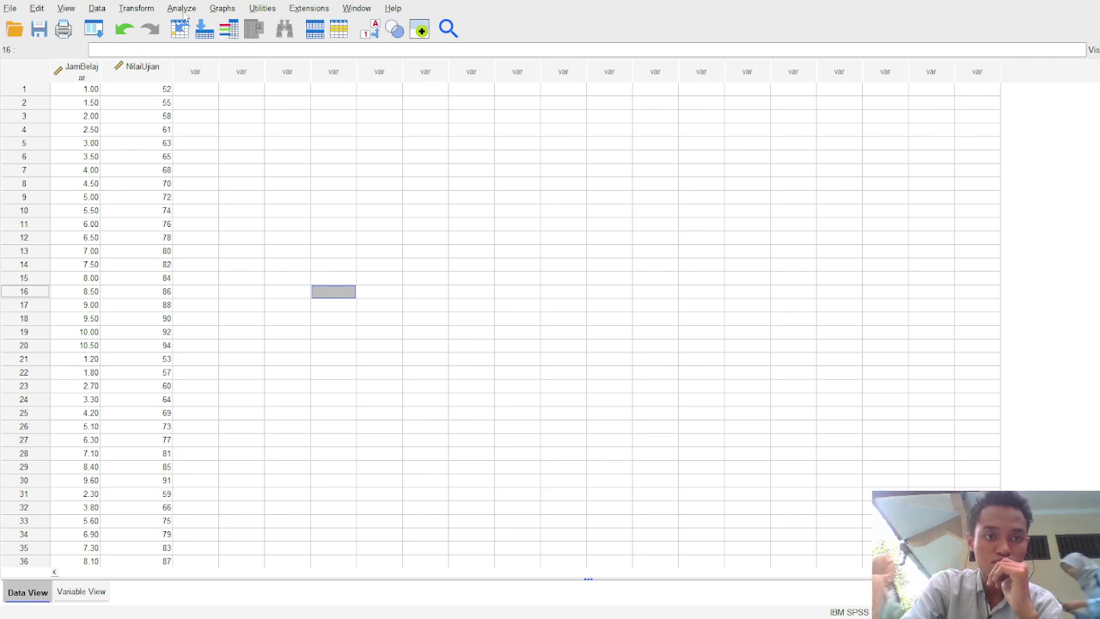
click(183, 10)
mouse_move(287, 105)
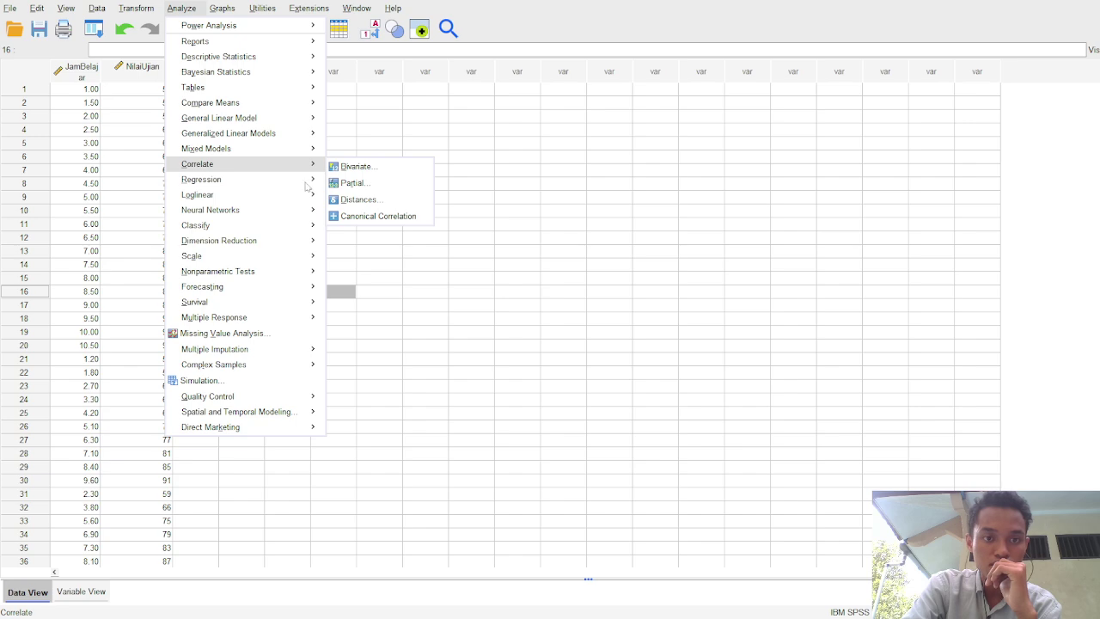
mouse_move(224, 183)
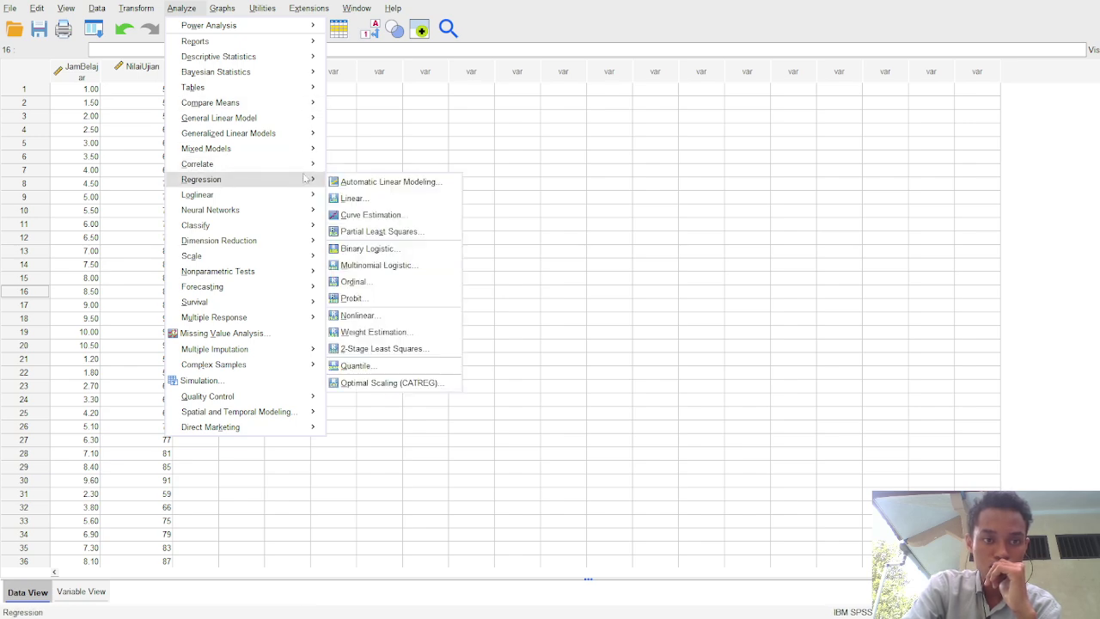
click(368, 198)
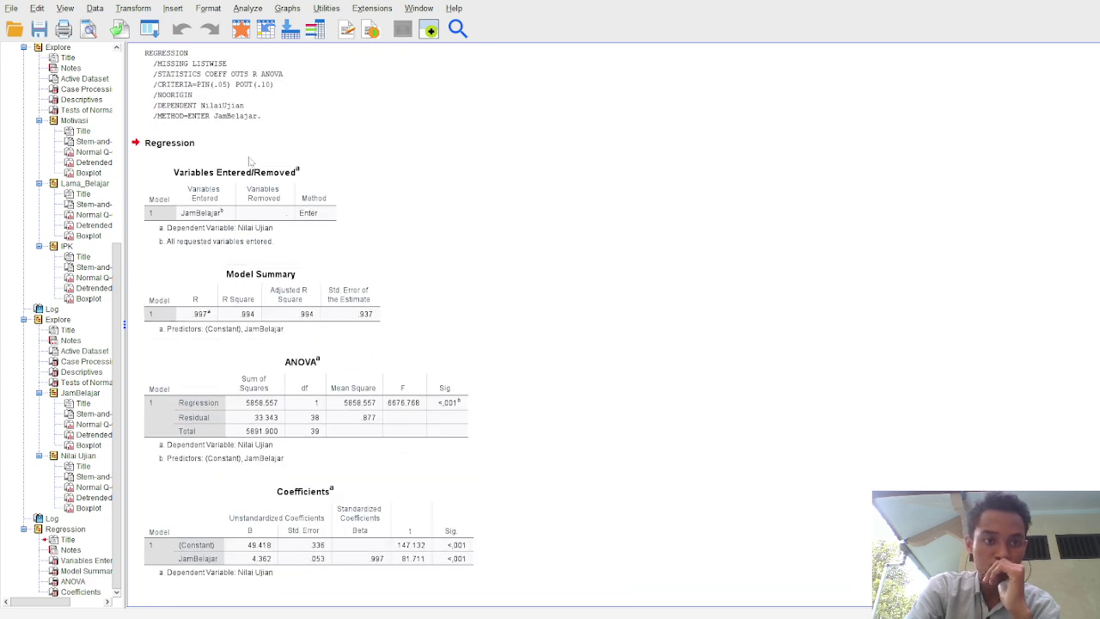
Review the regression output's model information, ANOVA table and Coefficients table for JamBelajar predicting Nilai Ujian
click(156, 120)
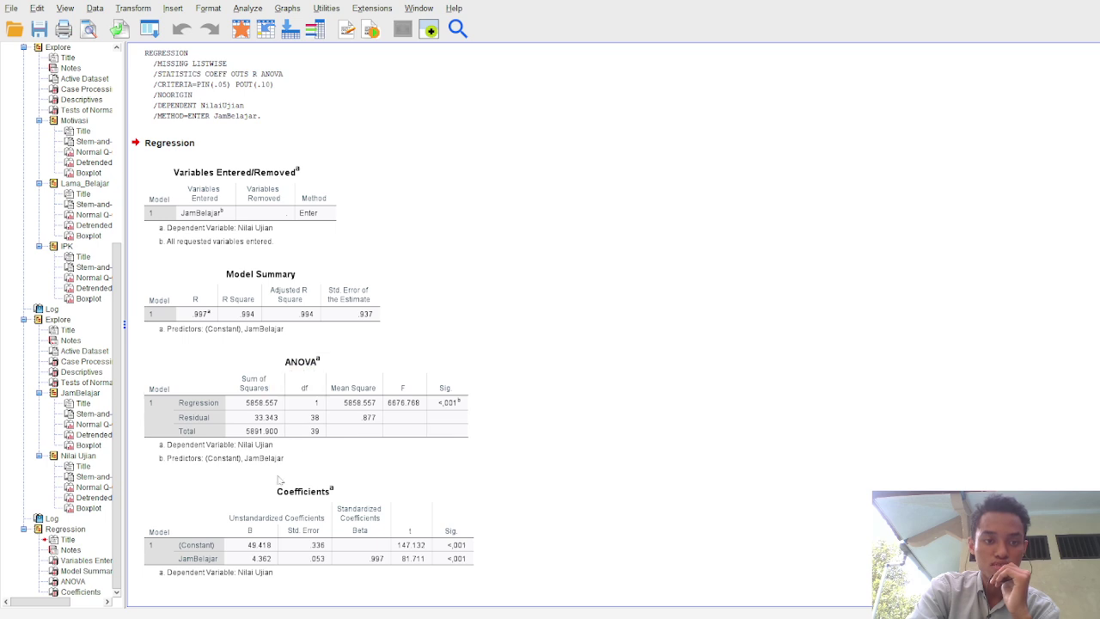
click(370, 373)
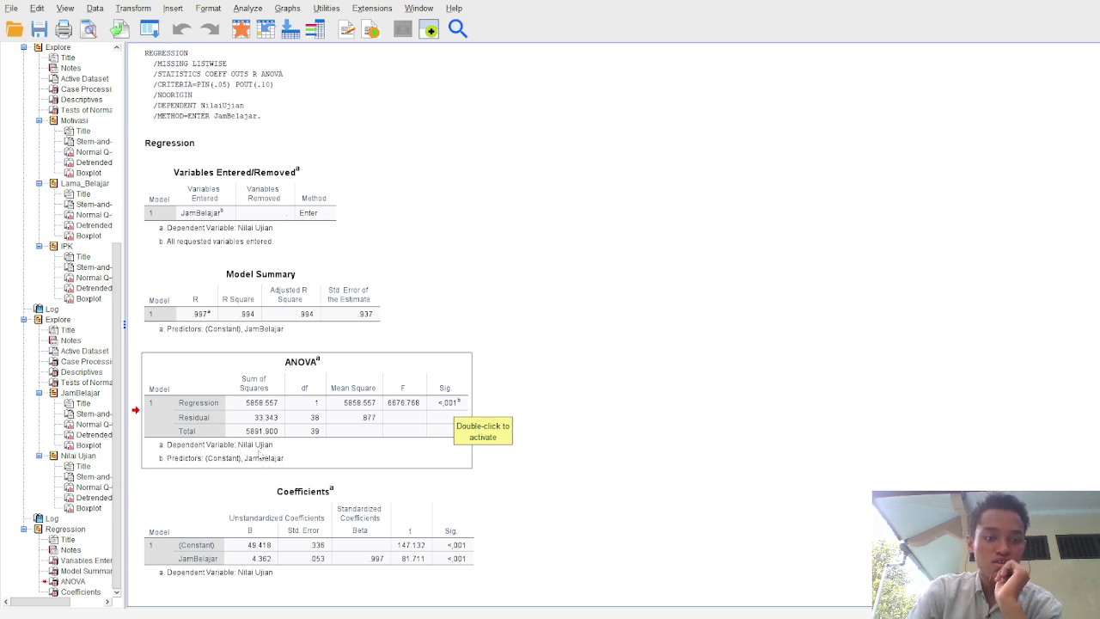
click(275, 453)
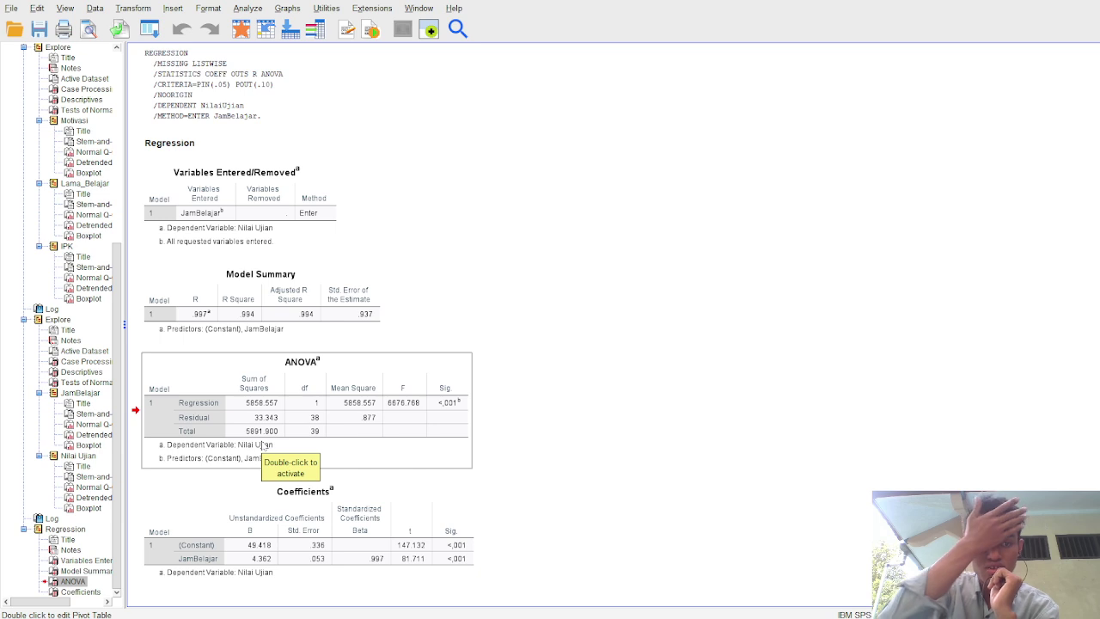
click(412, 512)
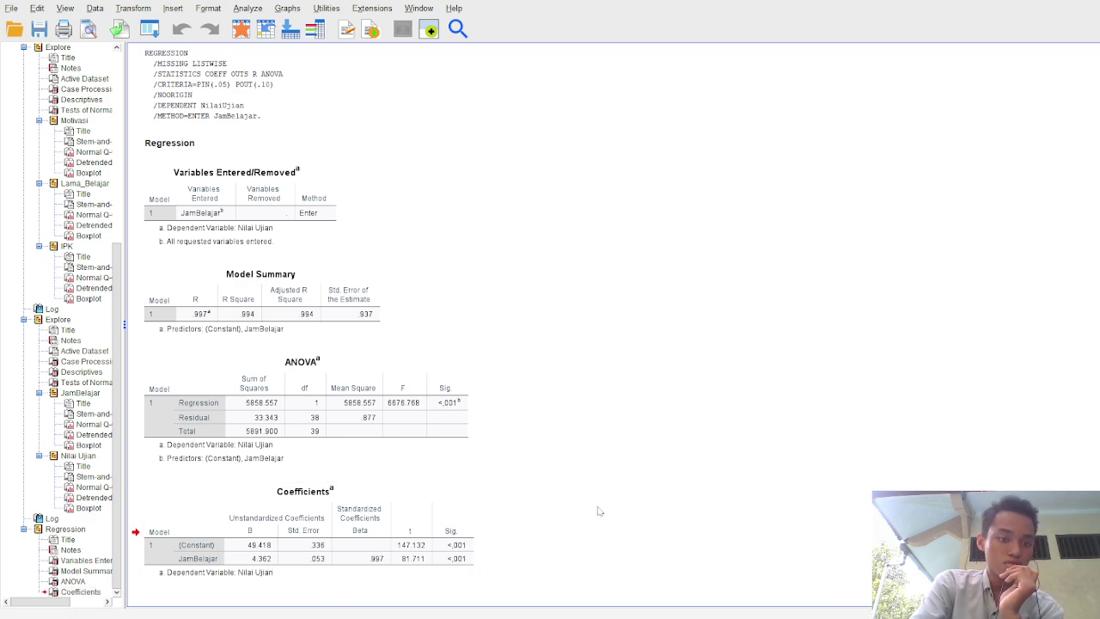
click(280, 548)
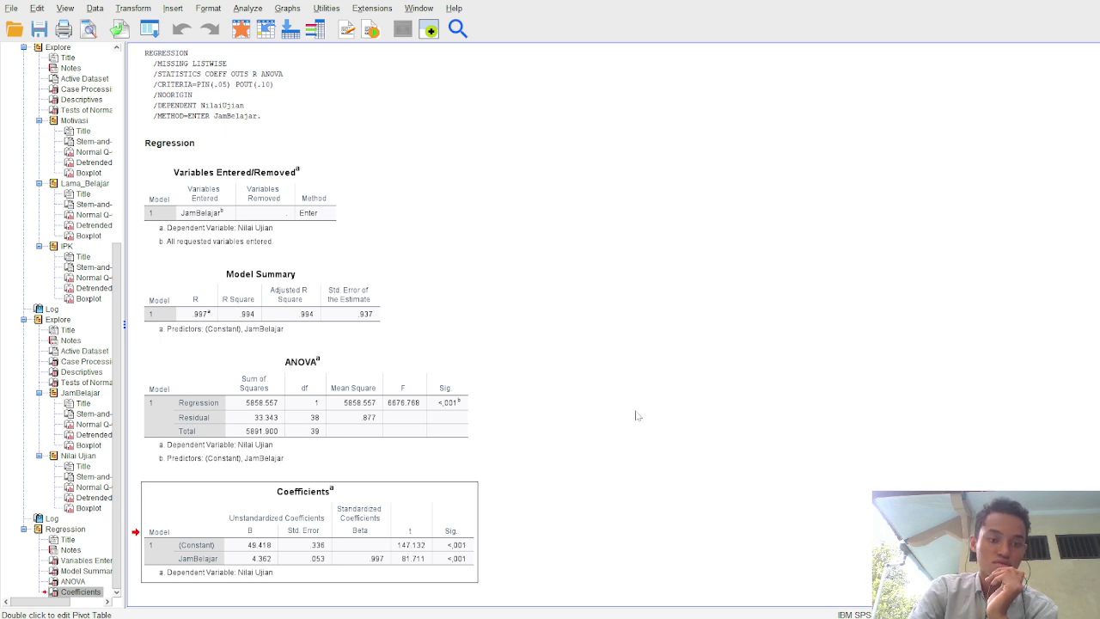
click(261, 564)
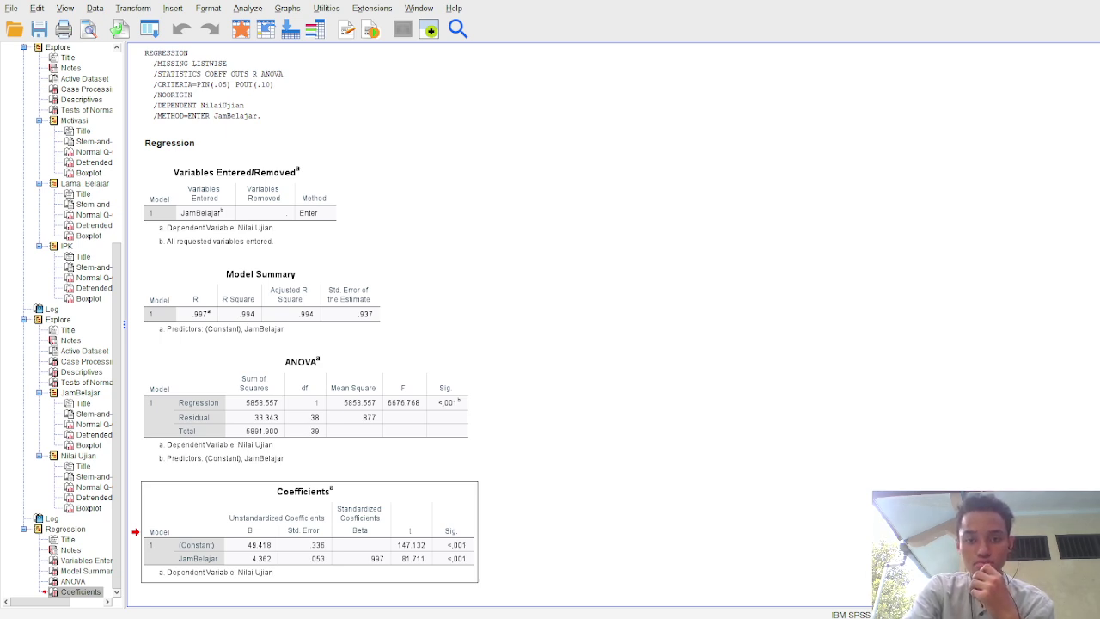
Switch to the dataset with Motivasi, Lama_Belajar and IPK and look through its values
key(alt+Tab)
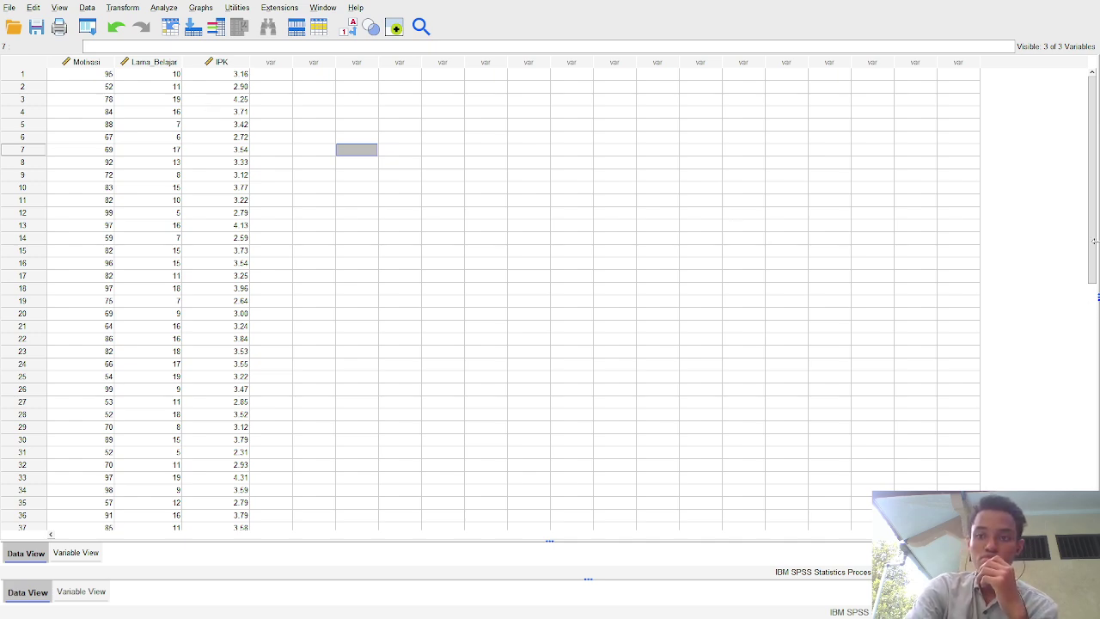
drag(1094, 247, 1096, 215)
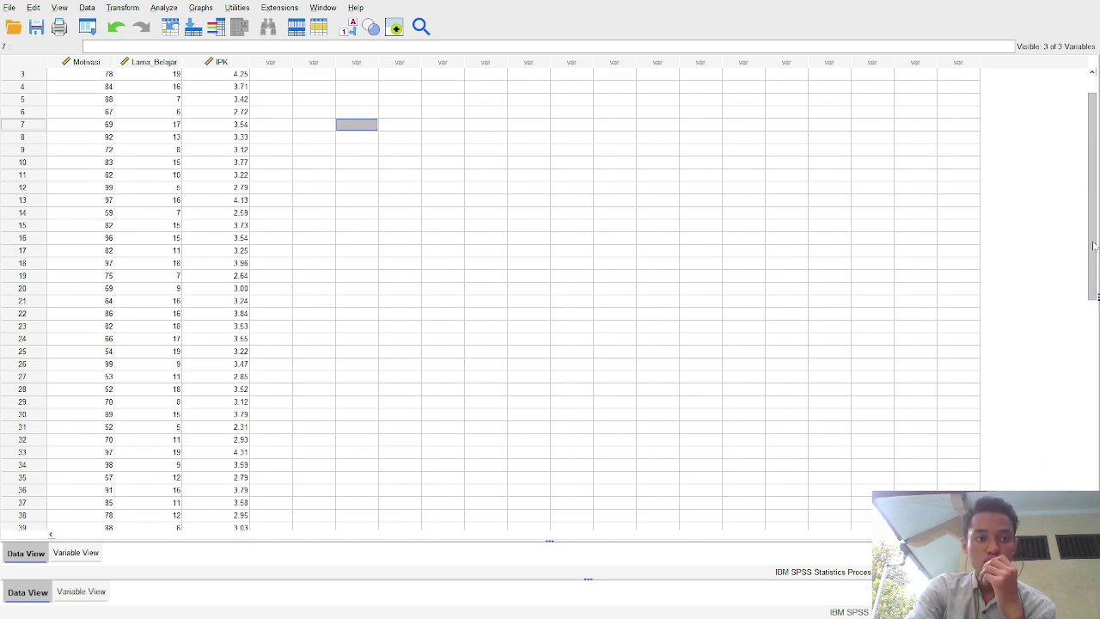
click(80, 140)
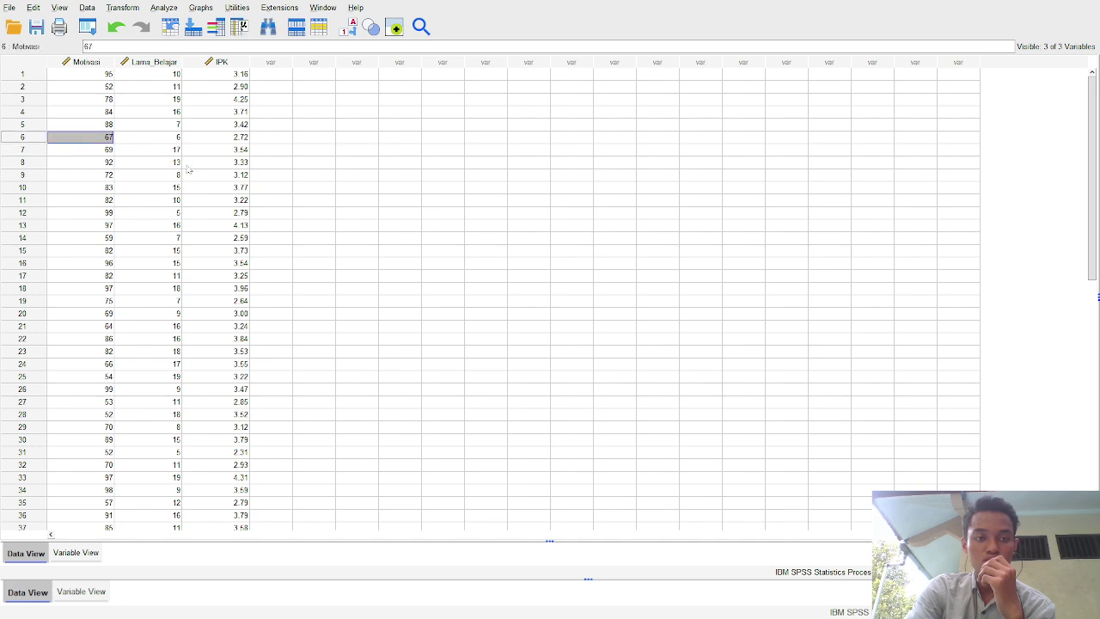
click(191, 163)
click(327, 189)
click(347, 124)
click(184, 99)
click(171, 91)
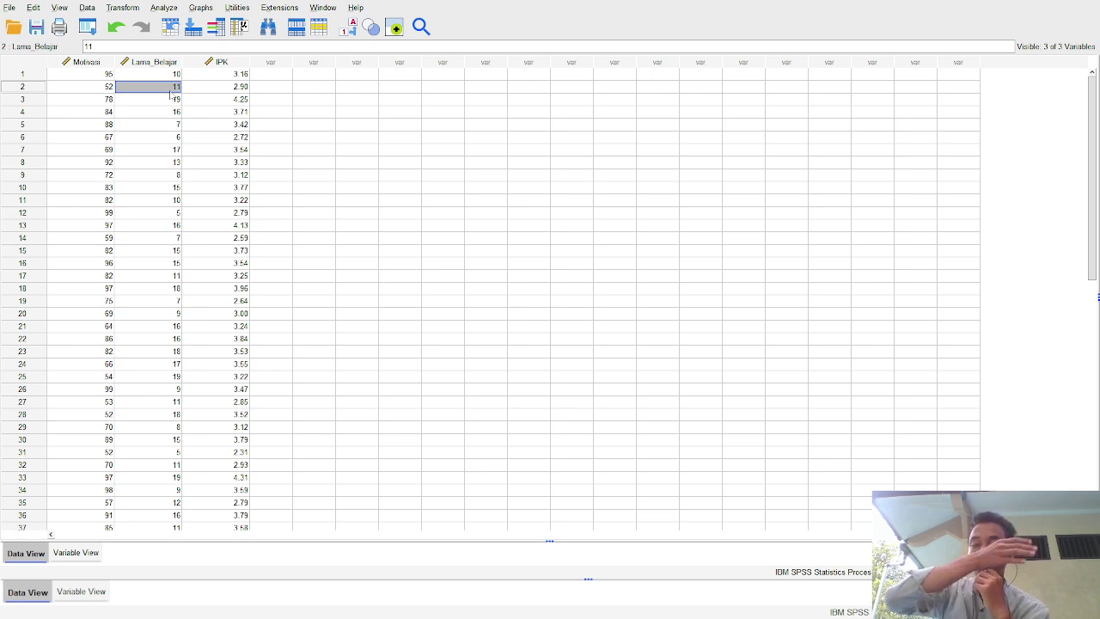
click(109, 78)
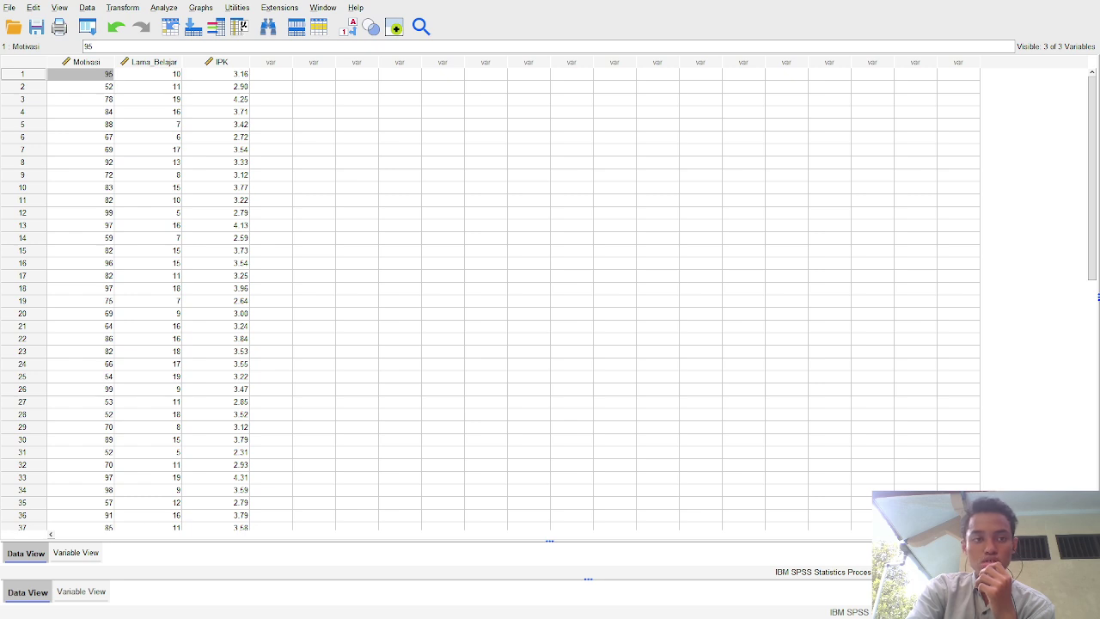
click(357, 263)
click(176, 9)
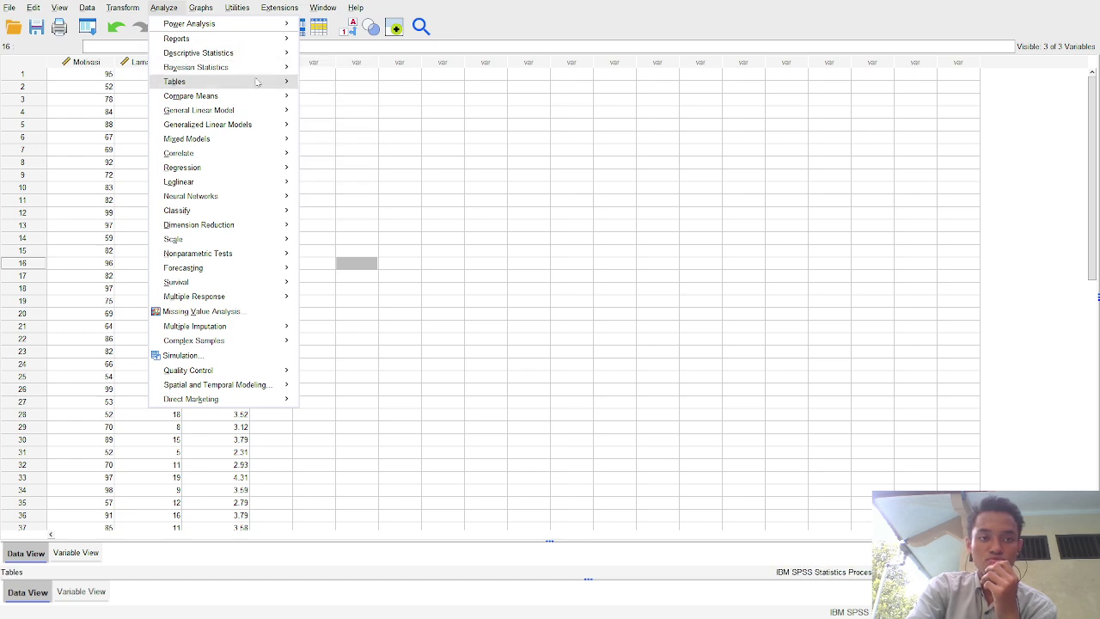
mouse_move(225, 57)
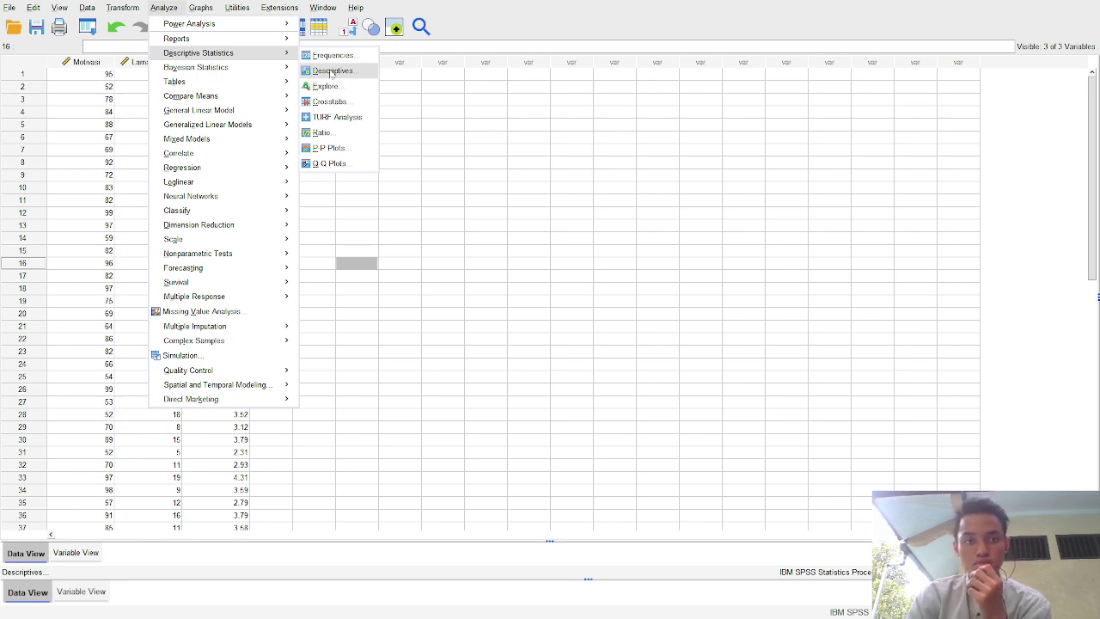
click(358, 73)
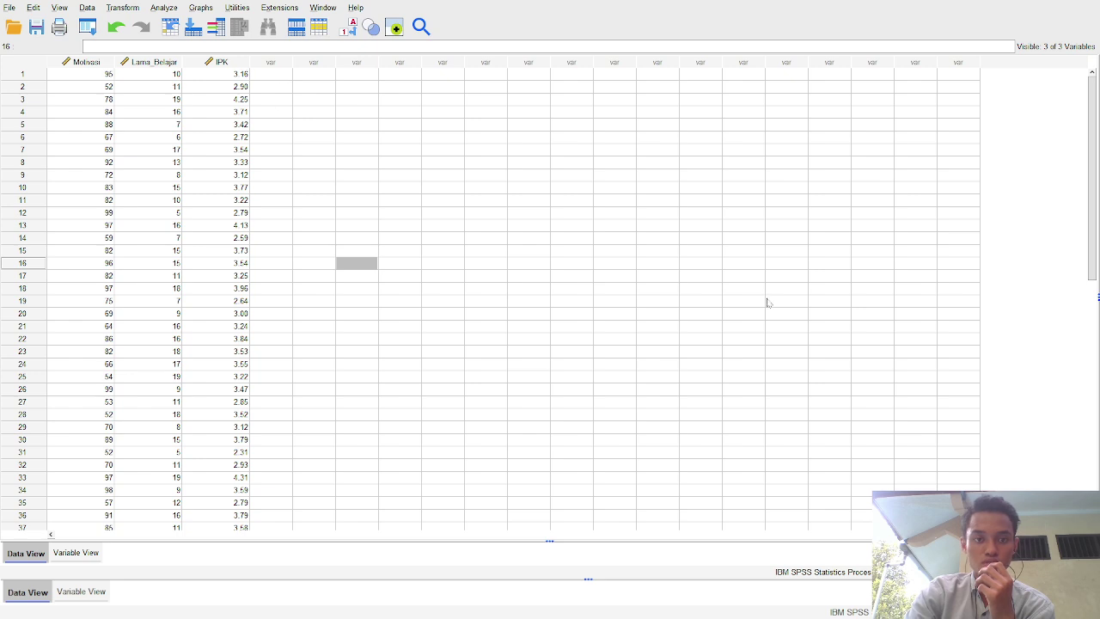
Run an Explore analysis with normality plots and tests on Motivasi, Lama_Belajar and IPK
click(155, 8)
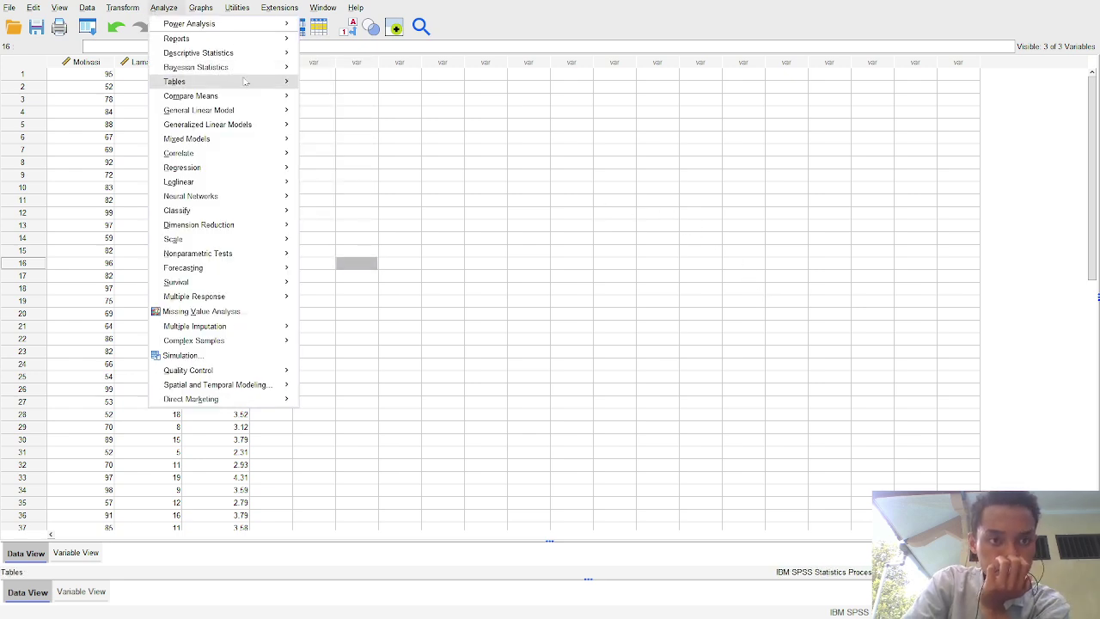
mouse_move(287, 56)
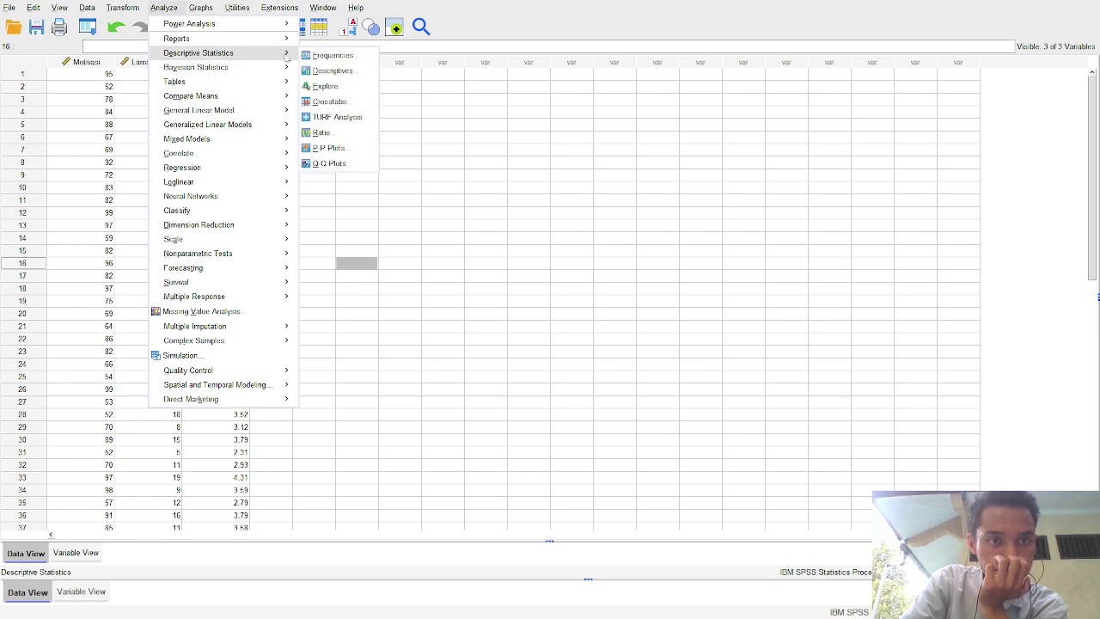
click(325, 86)
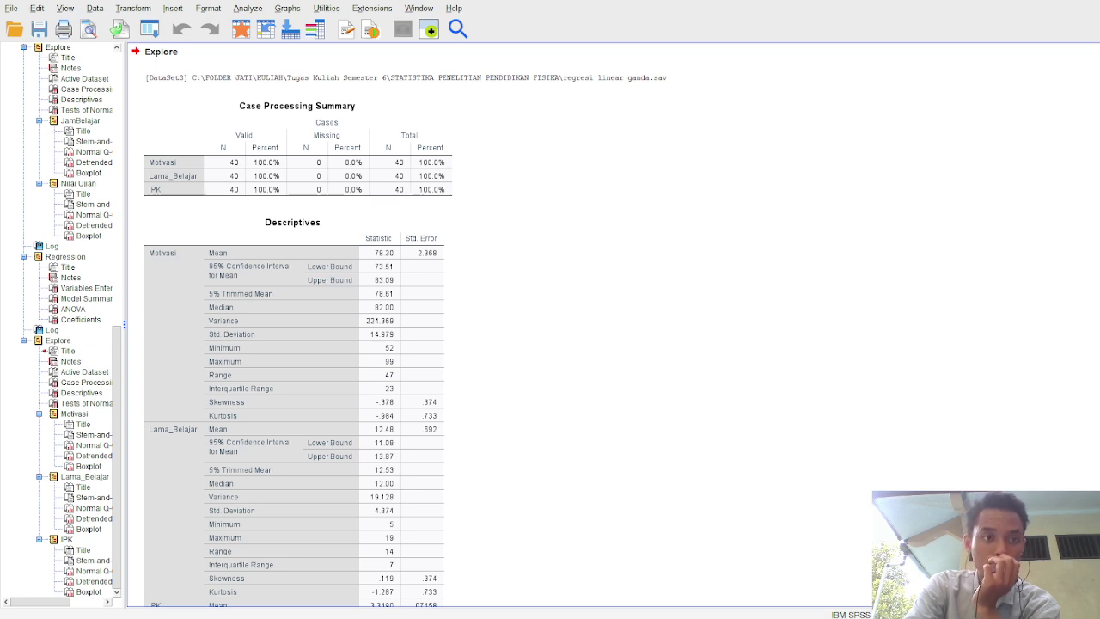
Look through the Explore output's Case Processing Summary, Descriptives, and the stem-and-leaf, Q-Q and box plots for Motivasi
scroll(399, 319, down, 1)
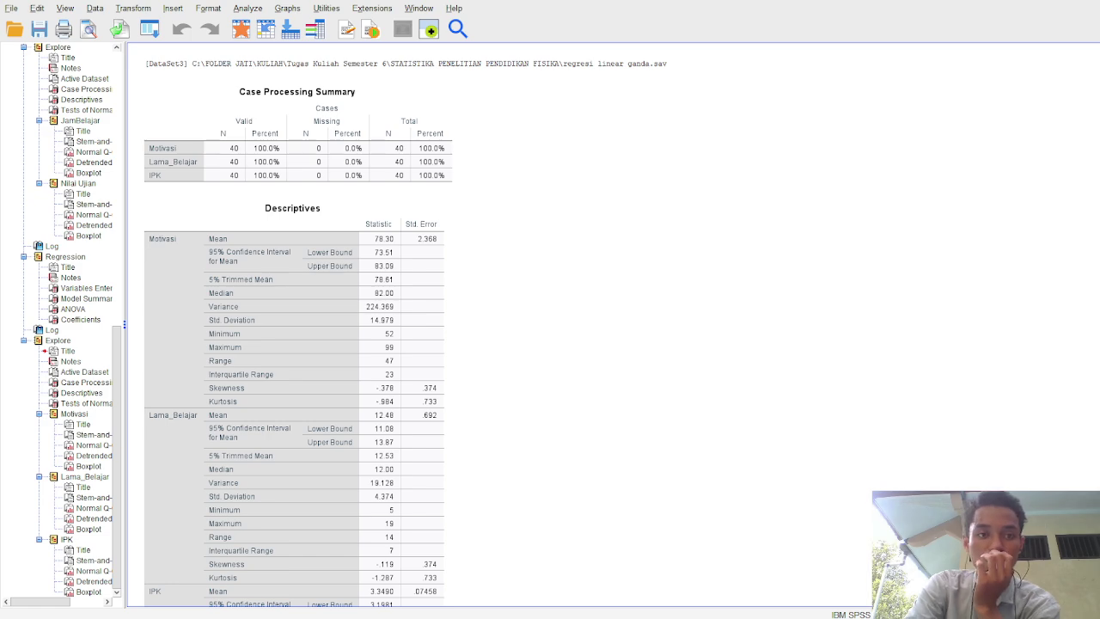
scroll(540, 332, down, 2)
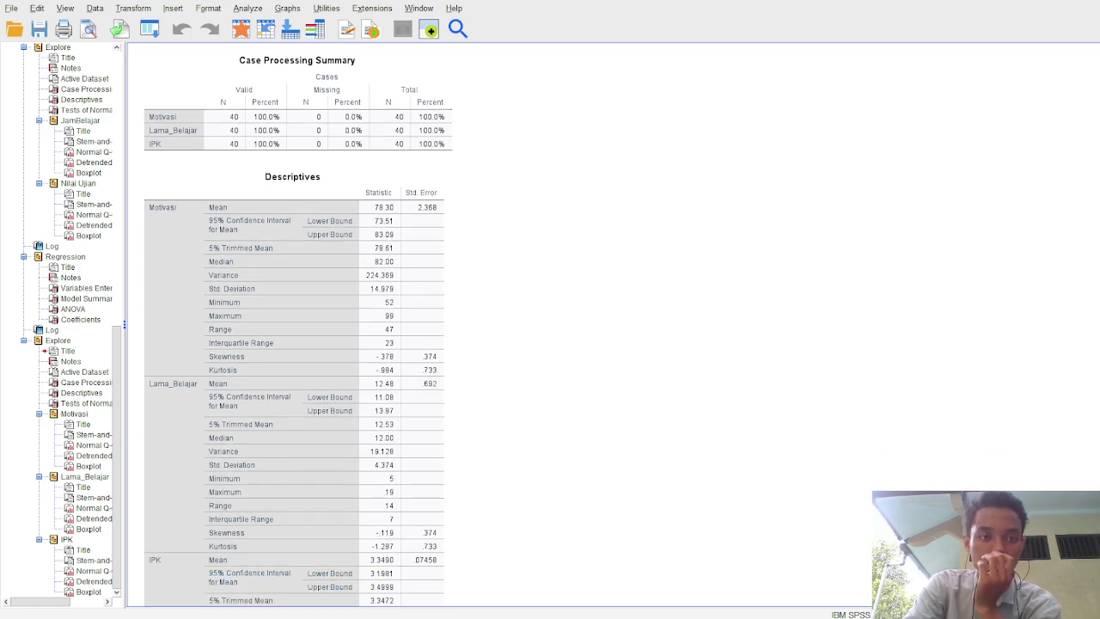
scroll(540, 331, down, 4)
scroll(540, 332, up, 7)
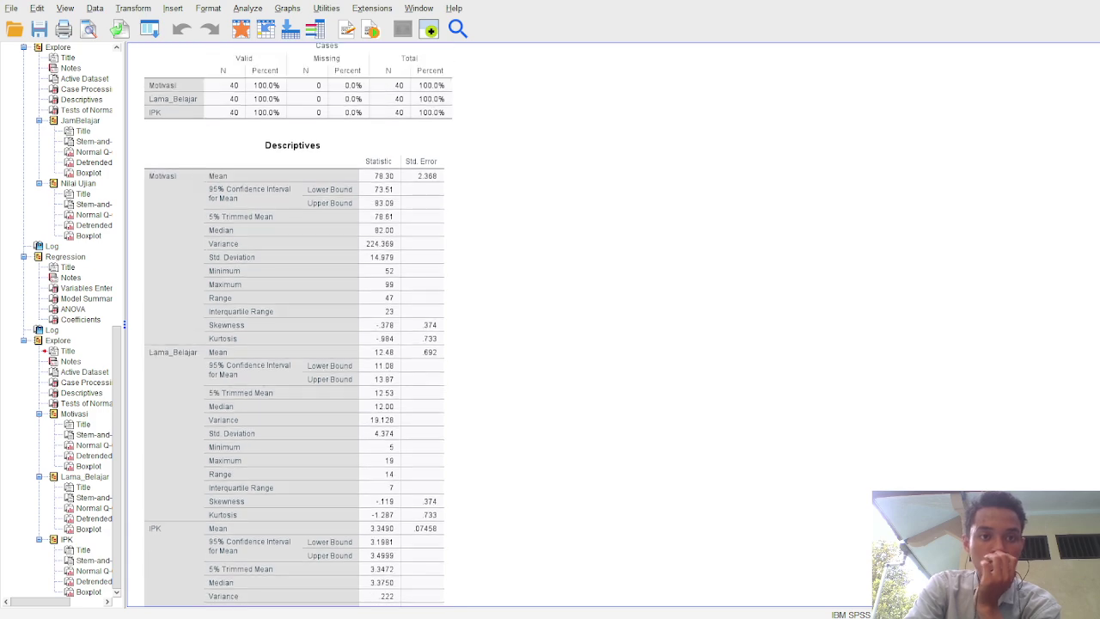
scroll(539, 332, down, 12)
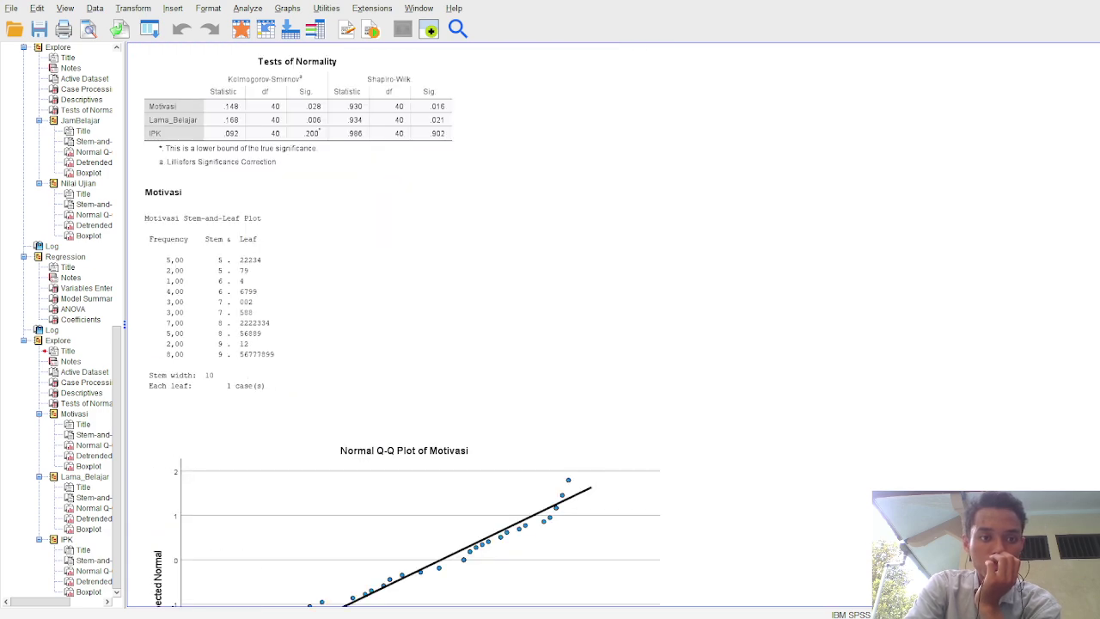
scroll(540, 332, down, 10)
scroll(539, 332, up, 3)
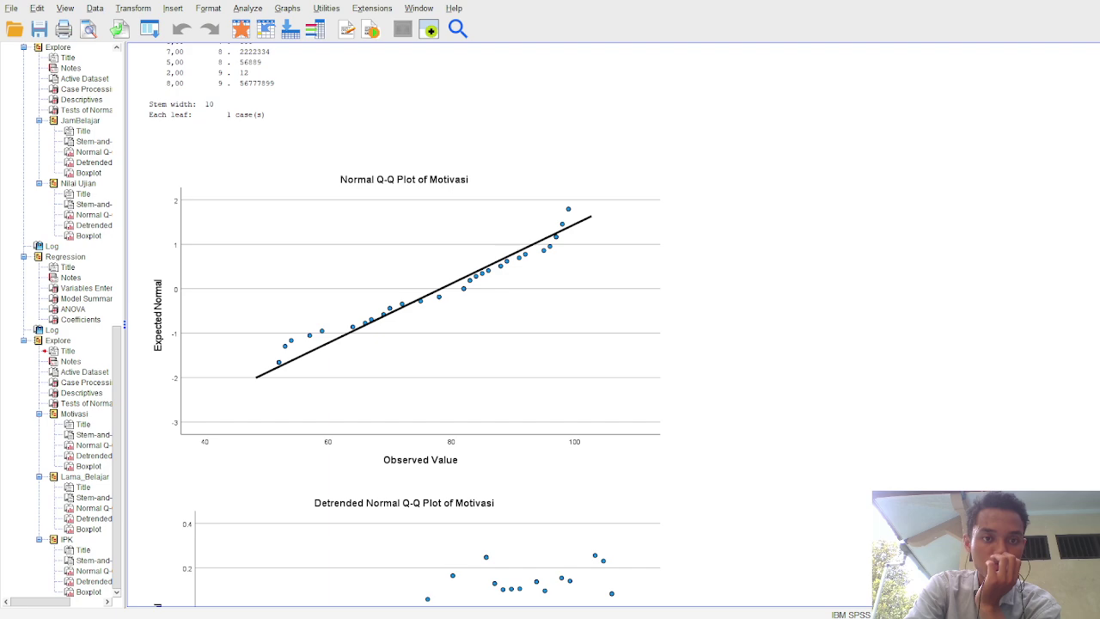
scroll(404, 324, down, 4)
scroll(404, 324, down, 5)
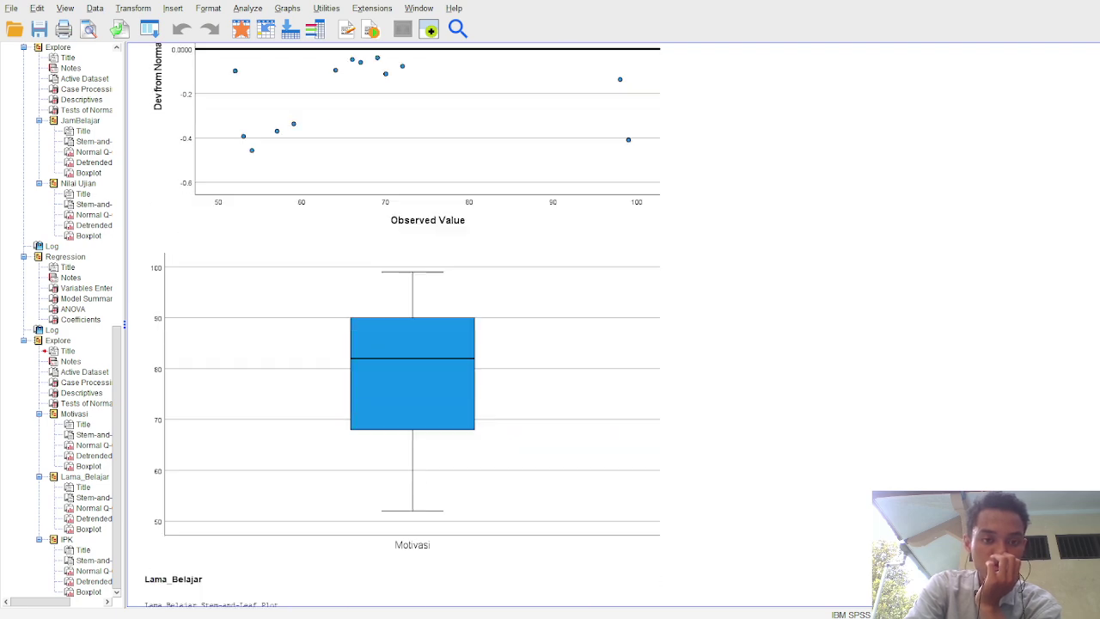
Return to the Tests of Normality table and examine the Kolmogorov-Smirnov and Shapiro-Wilk significance for Motivasi, Lama_Belajar and IPK
scroll(404, 324, up, 15)
scroll(298, 327, down, 8)
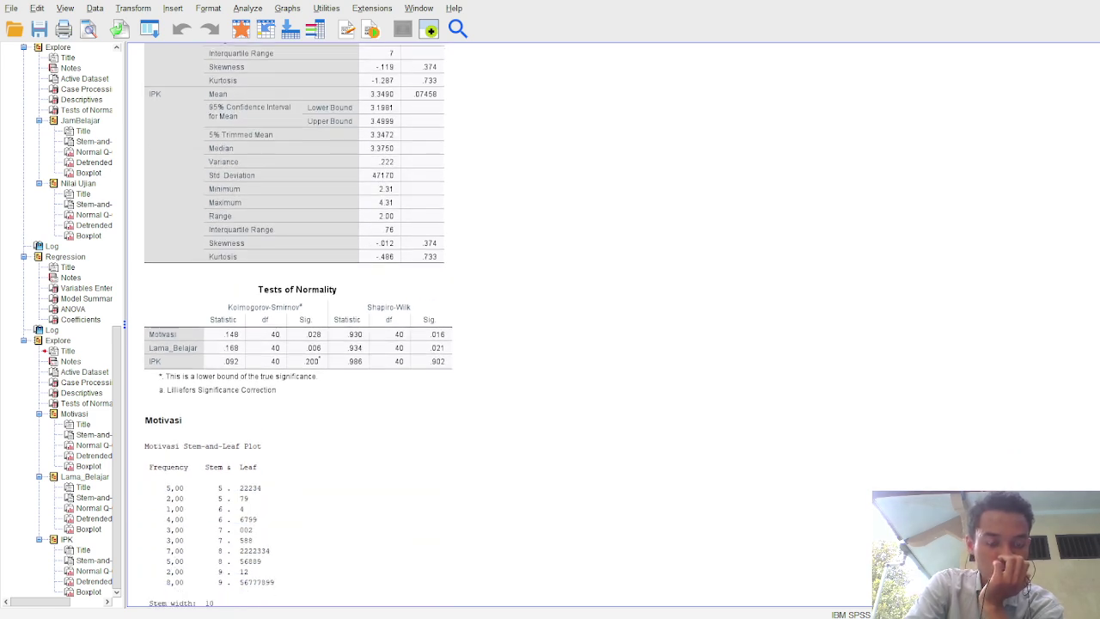
click(181, 255)
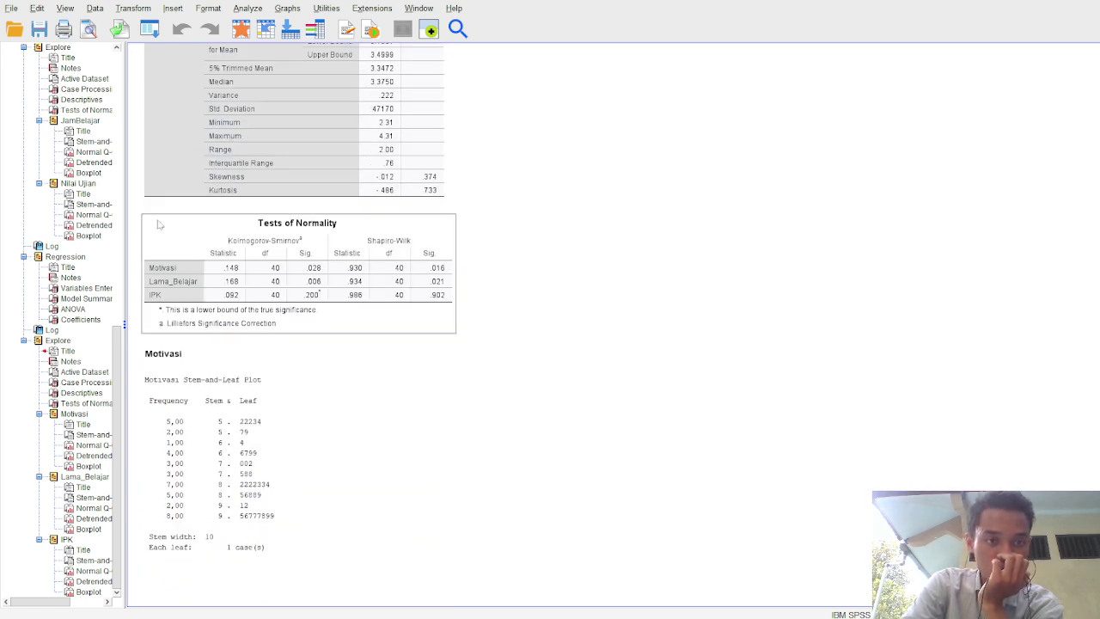
click(351, 288)
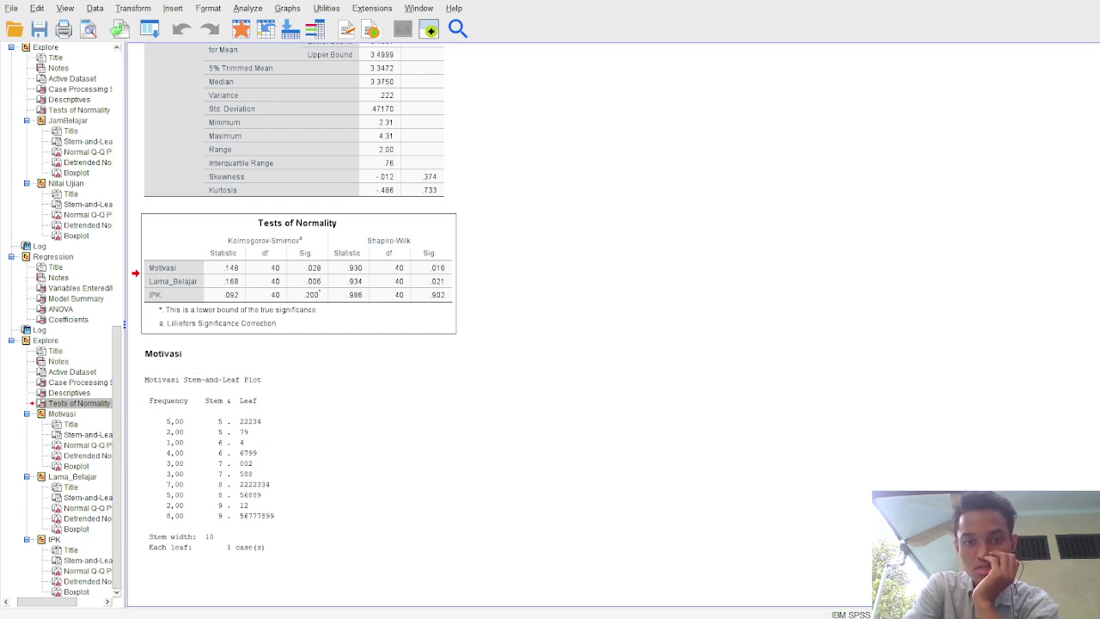
Run an Enter-method linear regression of IPK on Motivasi and Lama_Belajar with descriptives, R squared change, part and partial correlations and collinearity diagnostics
key(alt+Tab)
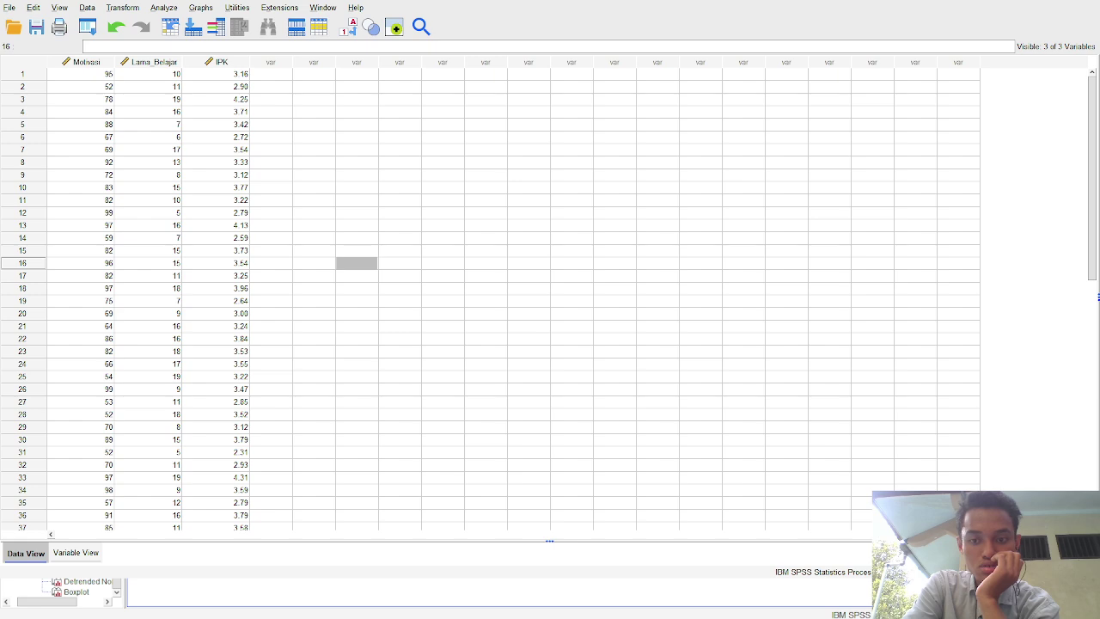
click(171, 10)
mouse_move(284, 167)
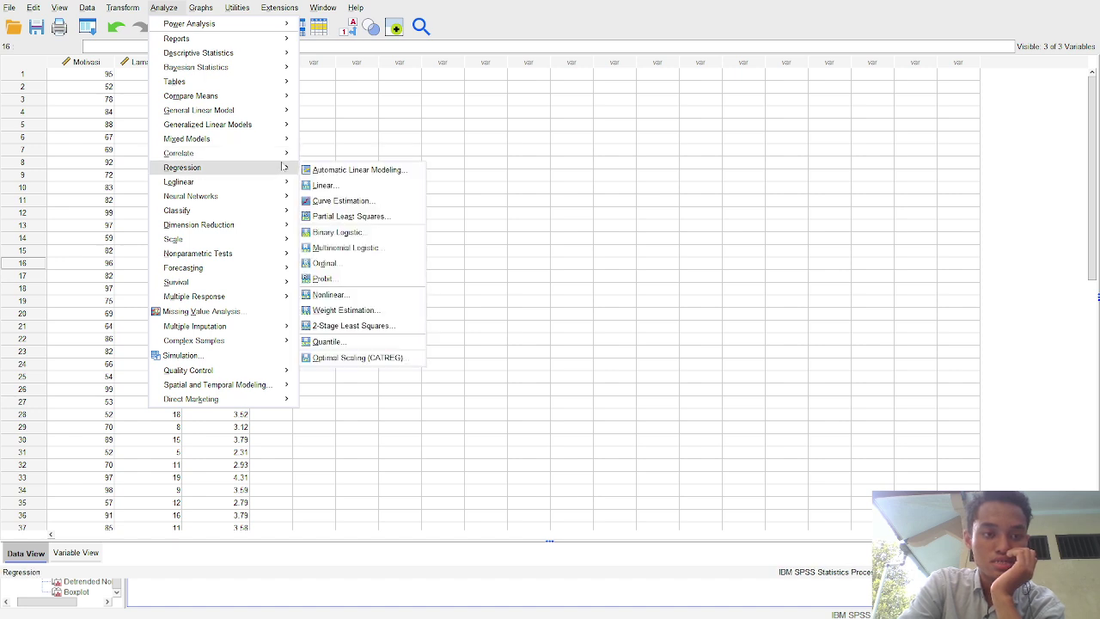
click(343, 185)
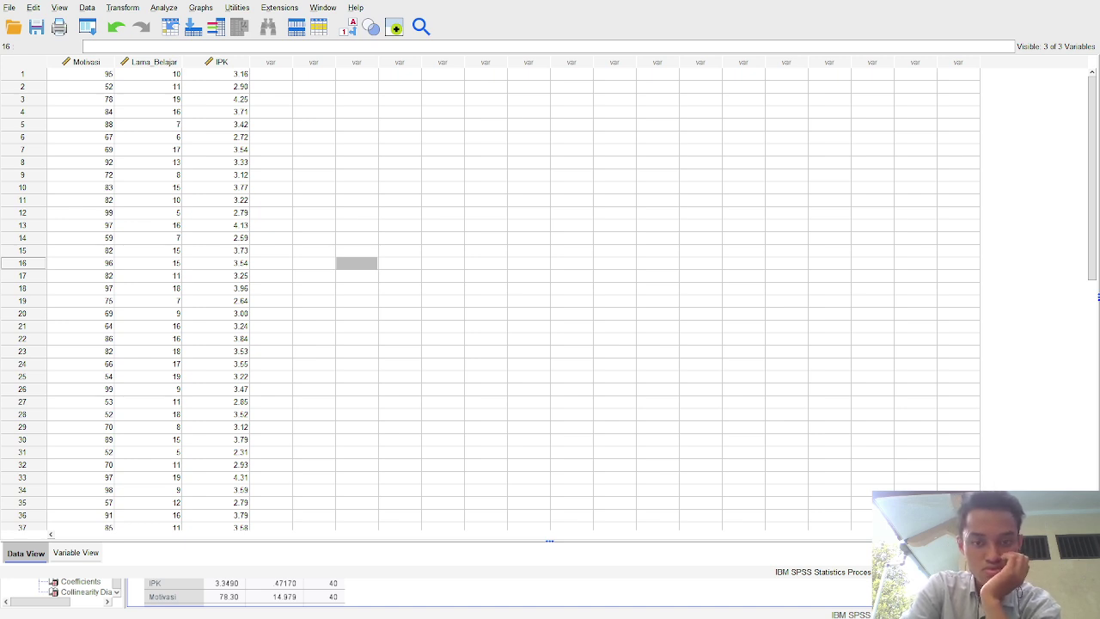
Review the multiple regression output for IPK, from Descriptive Statistics and Correlations through Model Summary, ANOVA, Coefficients and Collinearity Diagnostics
key(alt+Tab)
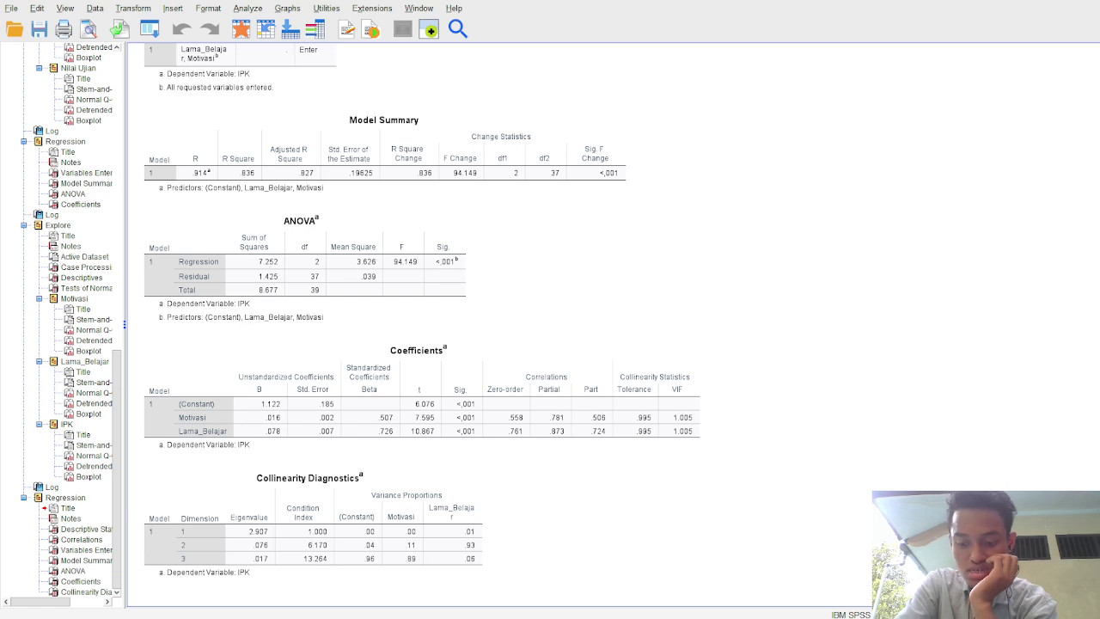
scroll(421, 326, up, 15)
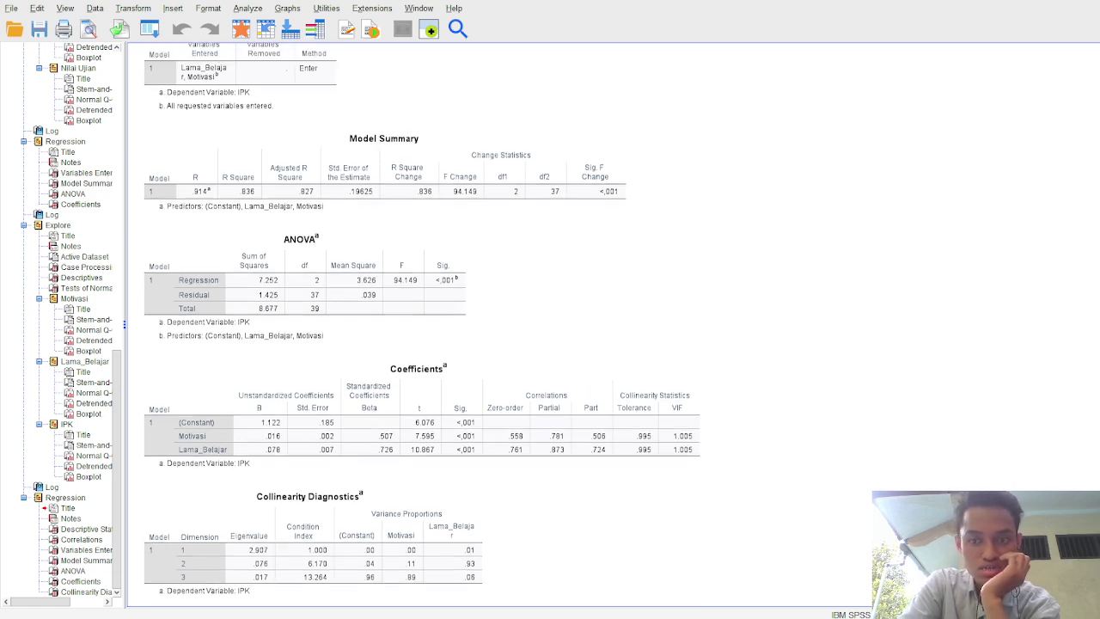
scroll(421, 326, down, 10)
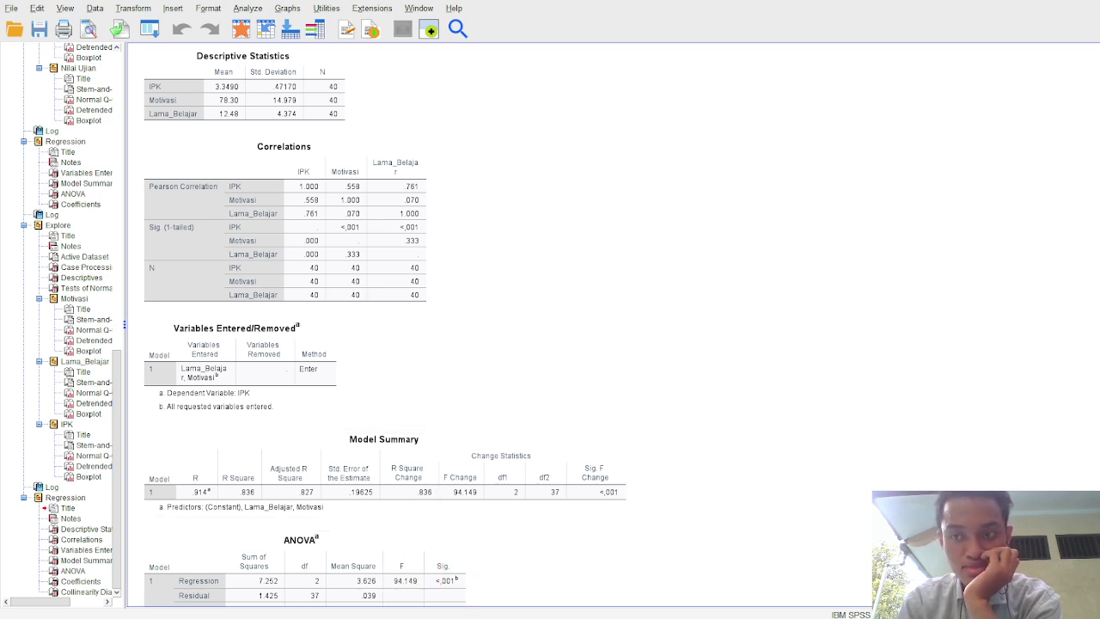
scroll(280, 337, down, 5)
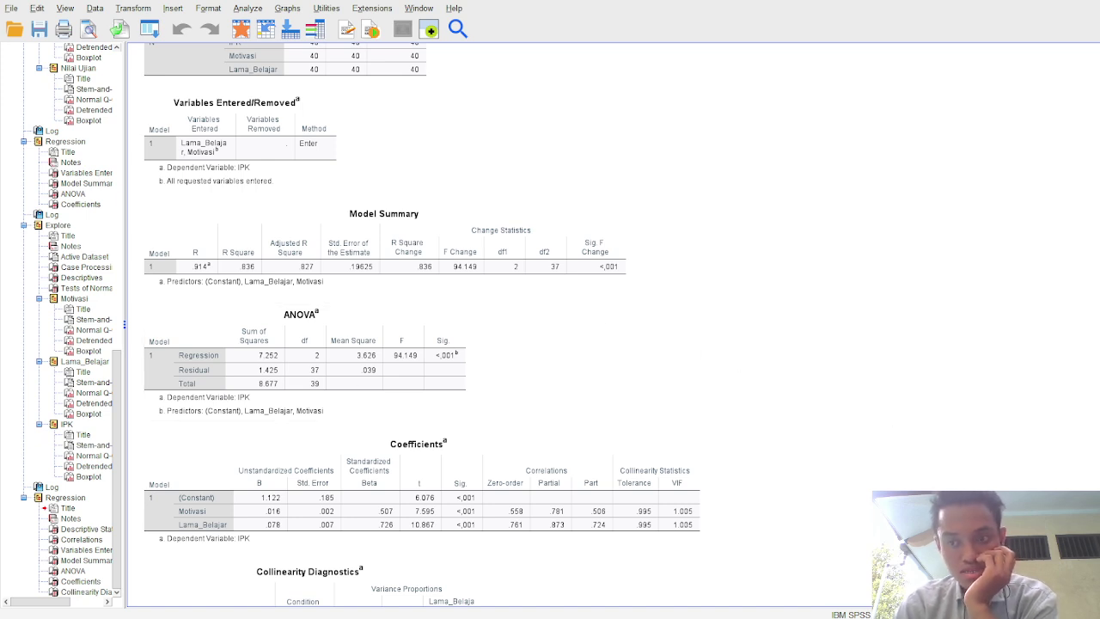
scroll(421, 326, down, 3)
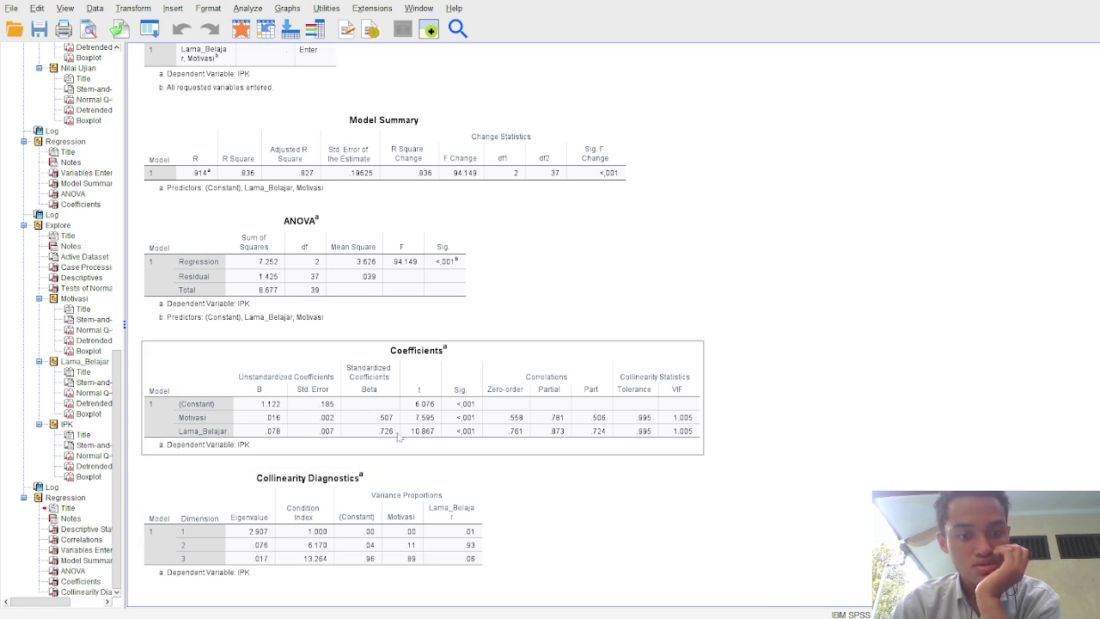
click(326, 361)
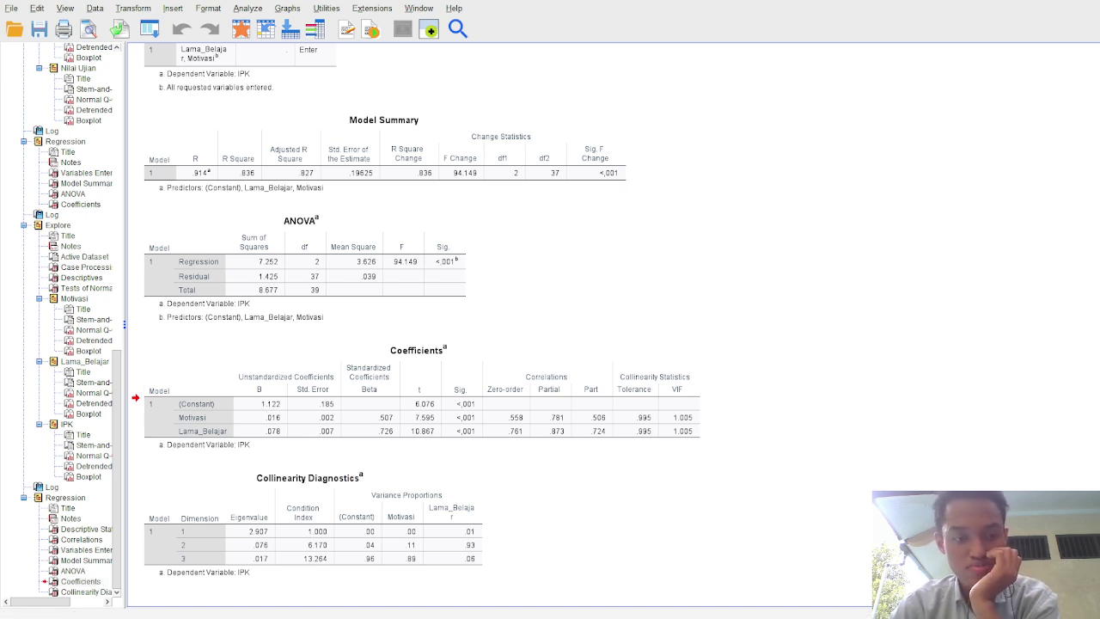
click(344, 500)
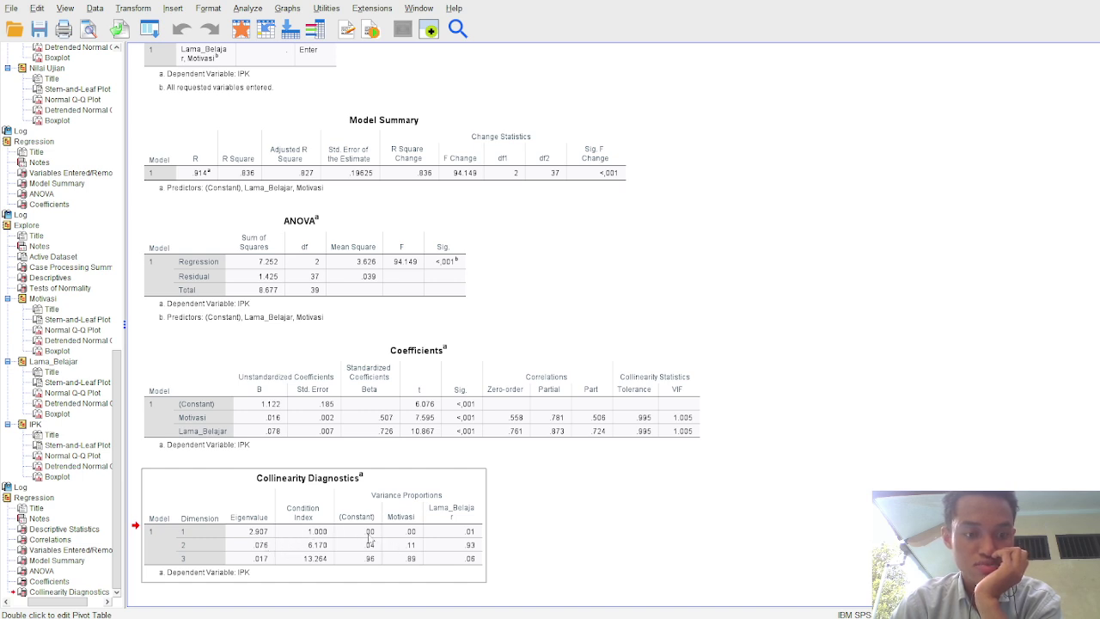
click(592, 517)
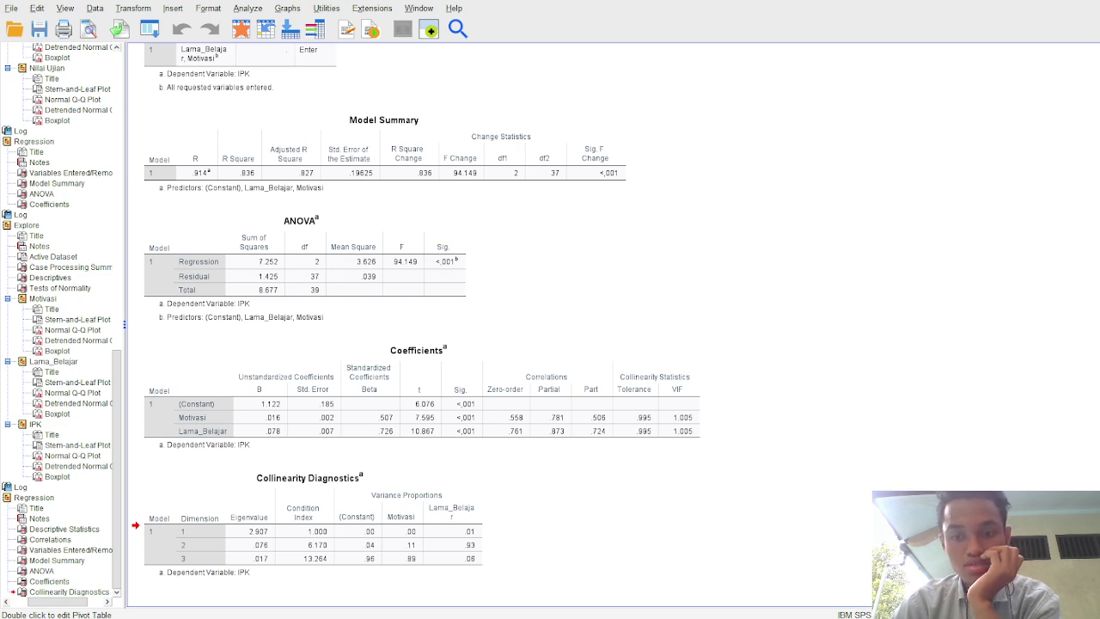